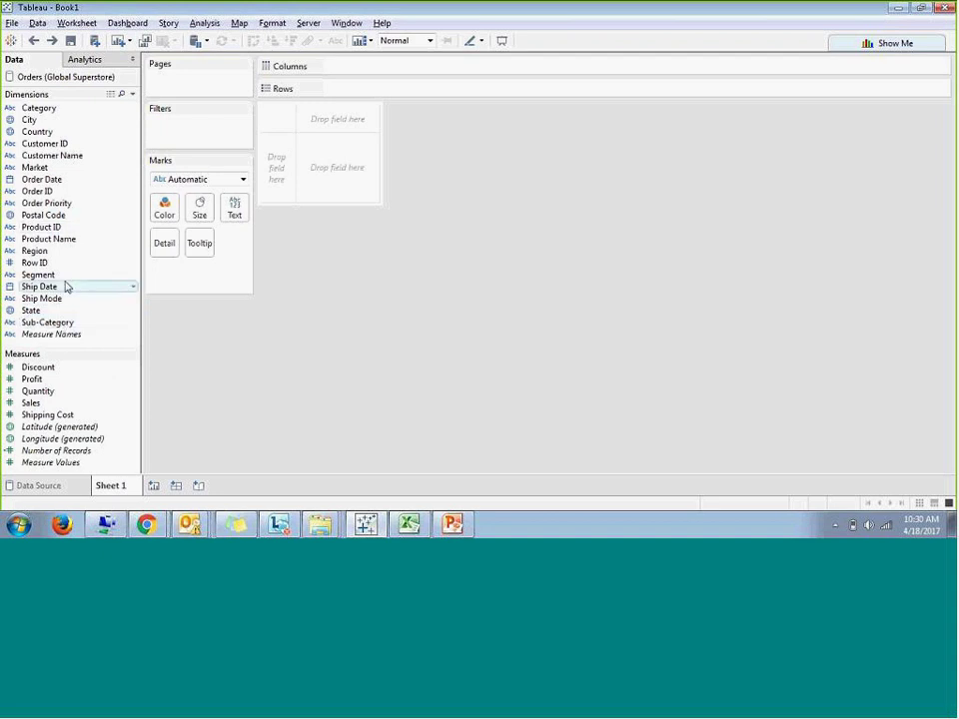
# - Convert the Sub-Category dimension to a measure and return it to the dimensions
pyautogui.moveTo(71, 323); pyautogui.dragTo(81, 392)
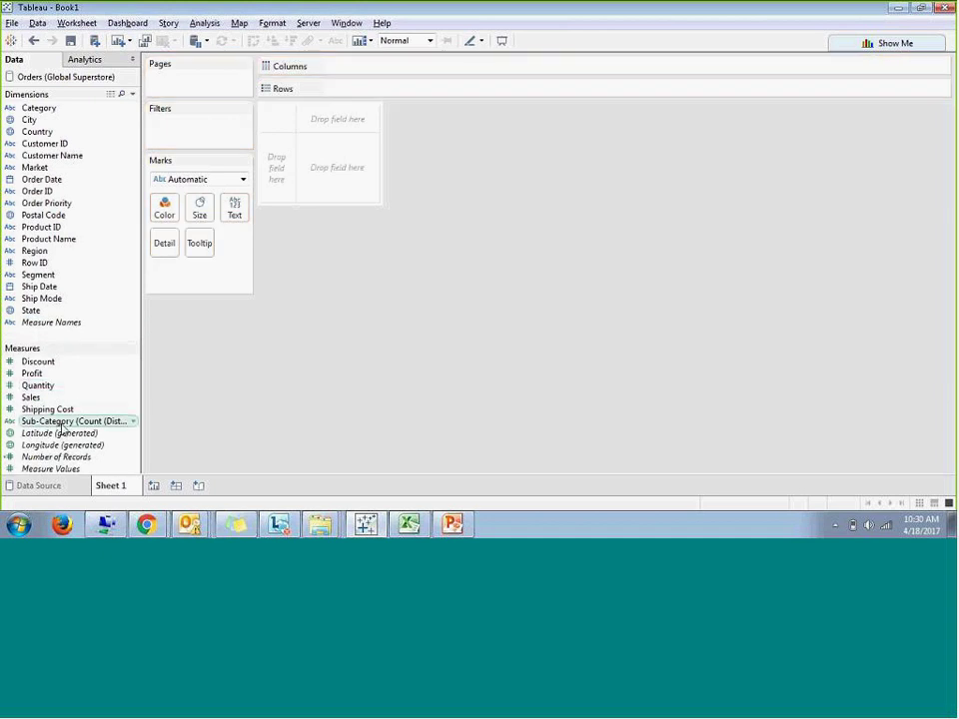
pyautogui.click(134, 426)
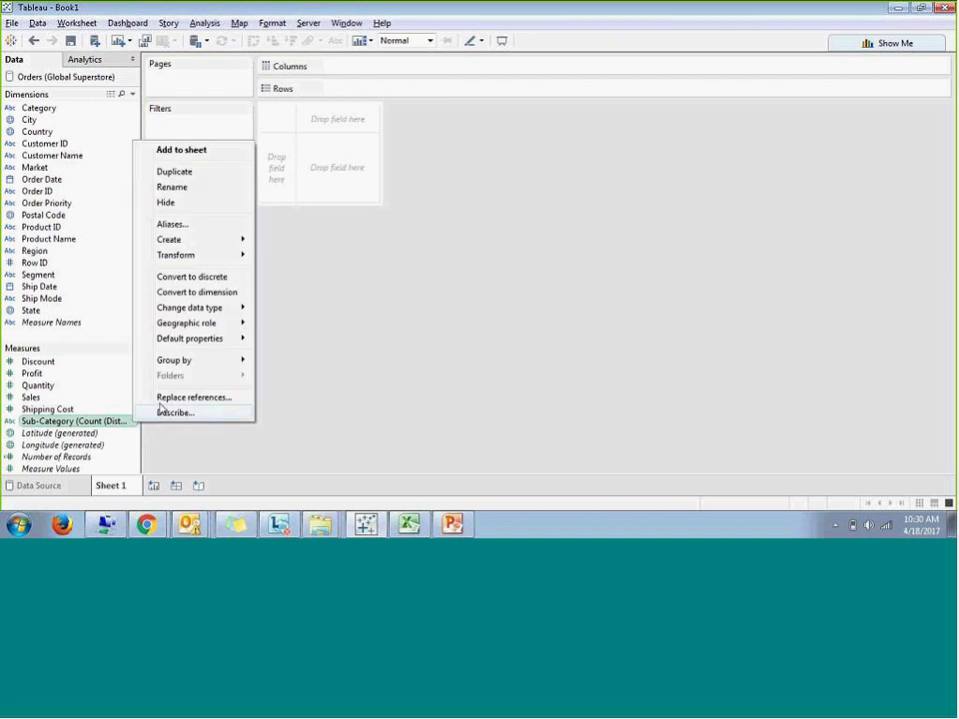
pyautogui.moveTo(240, 313)
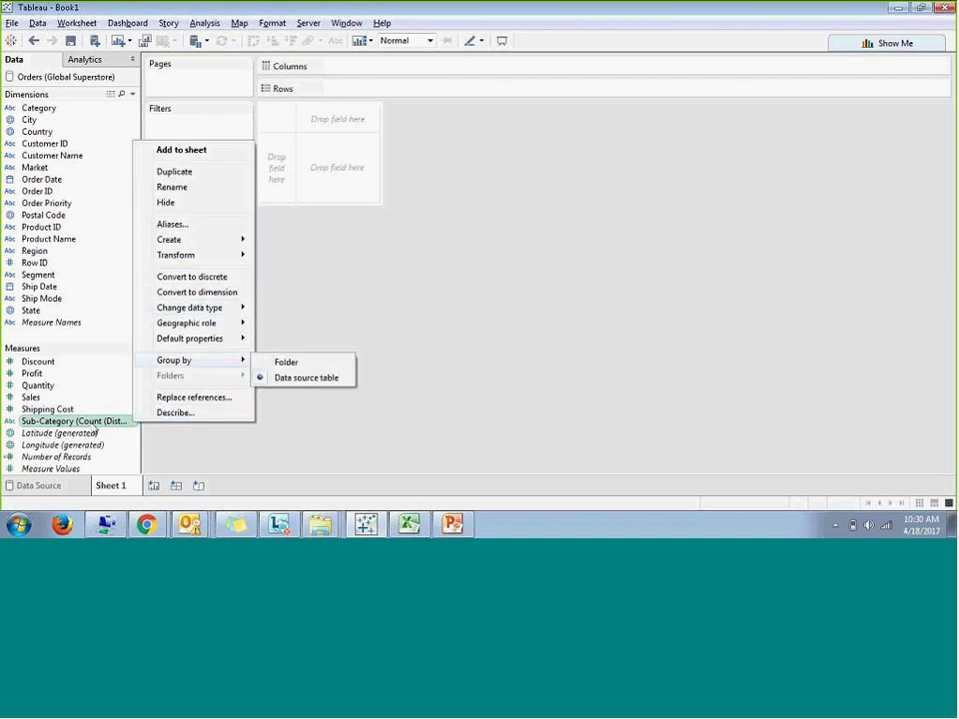
pyautogui.click(204, 439)
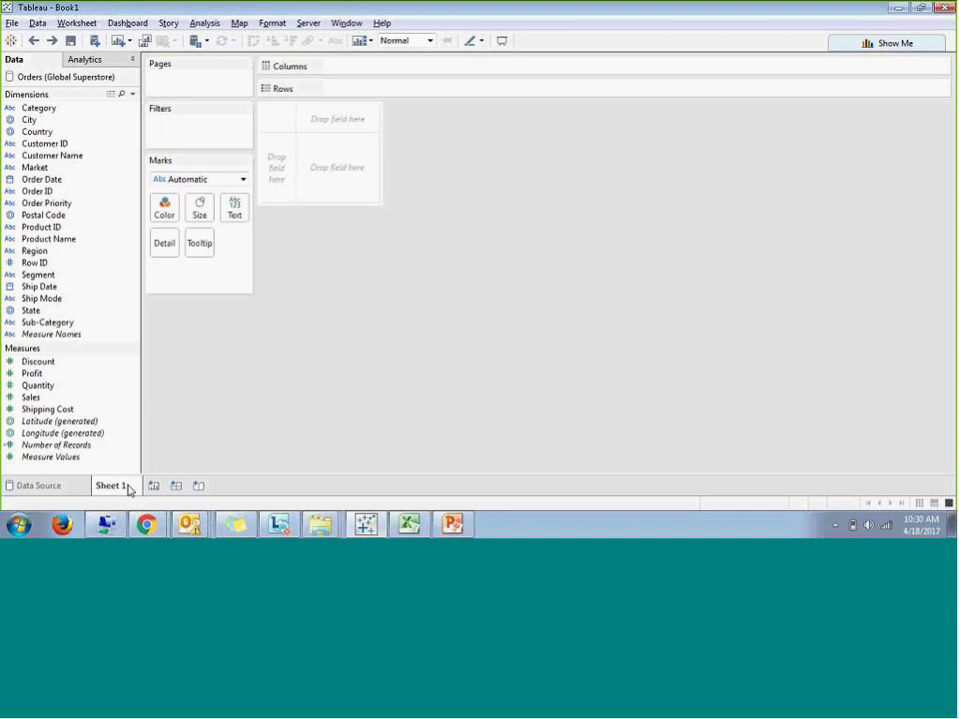
pyautogui.moveTo(128, 489)
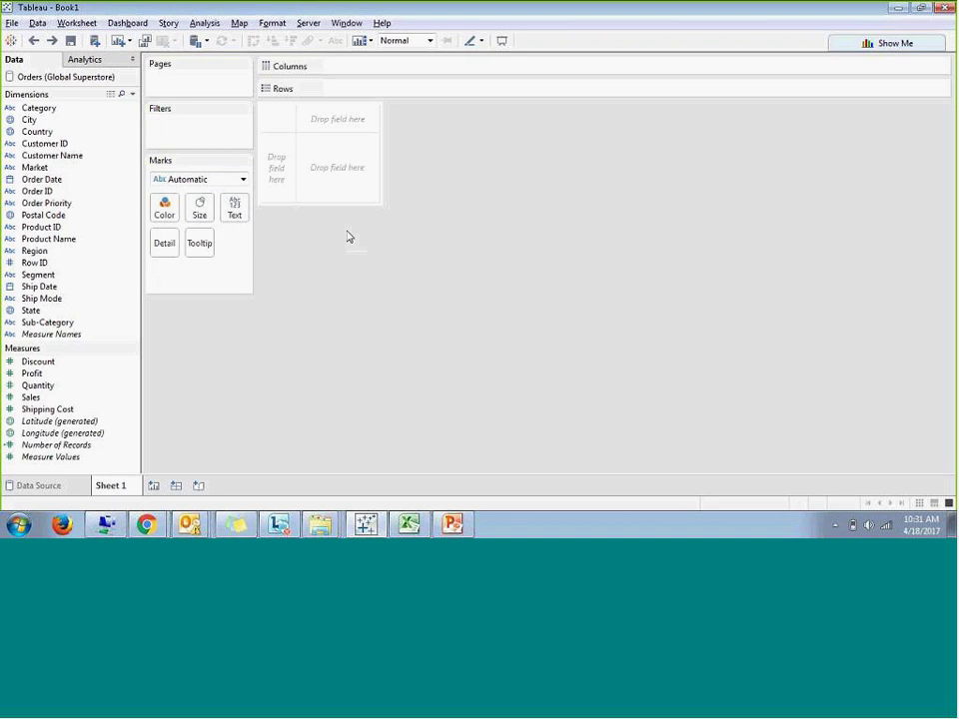
# - Build a yearly sales chart with Order Date by year on Columns and the sum of Sales on Rows
pyautogui.doubleClick(62, 183)
pyautogui.moveTo(61, 183); pyautogui.dragTo(11, 226)
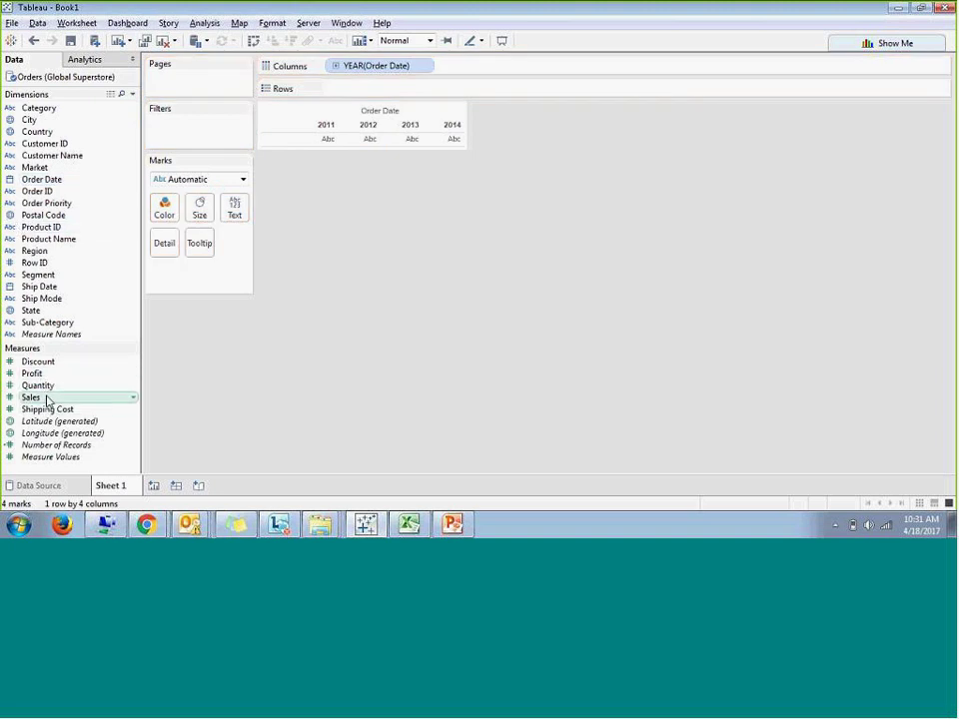
pyautogui.moveTo(47, 398); pyautogui.dragTo(359, 77)
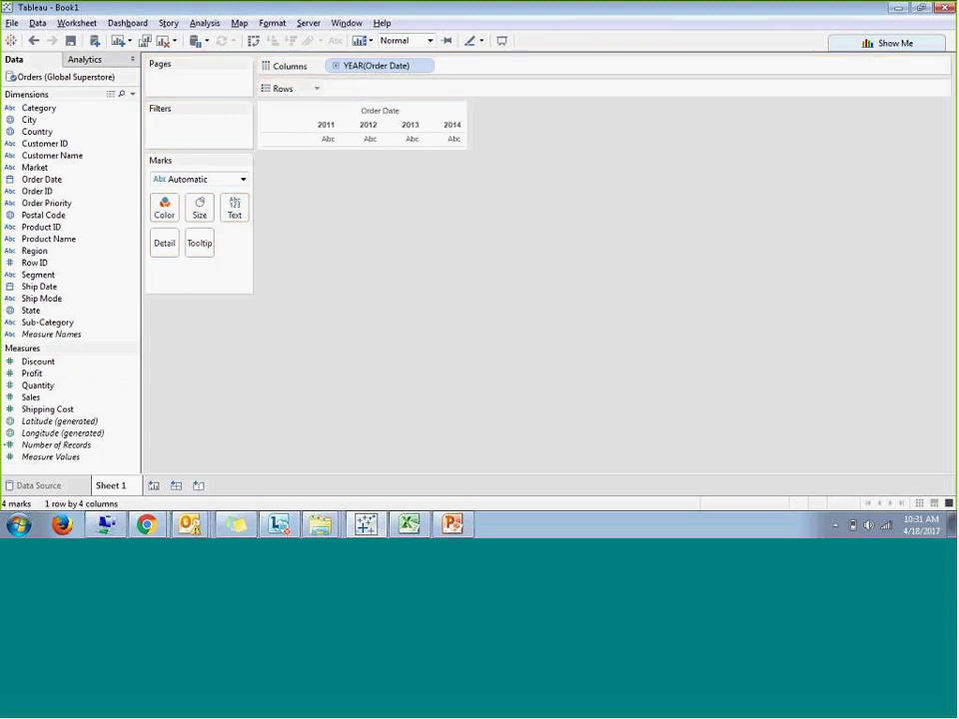
pyautogui.moveTo(53, 396); pyautogui.dragTo(440, 92)
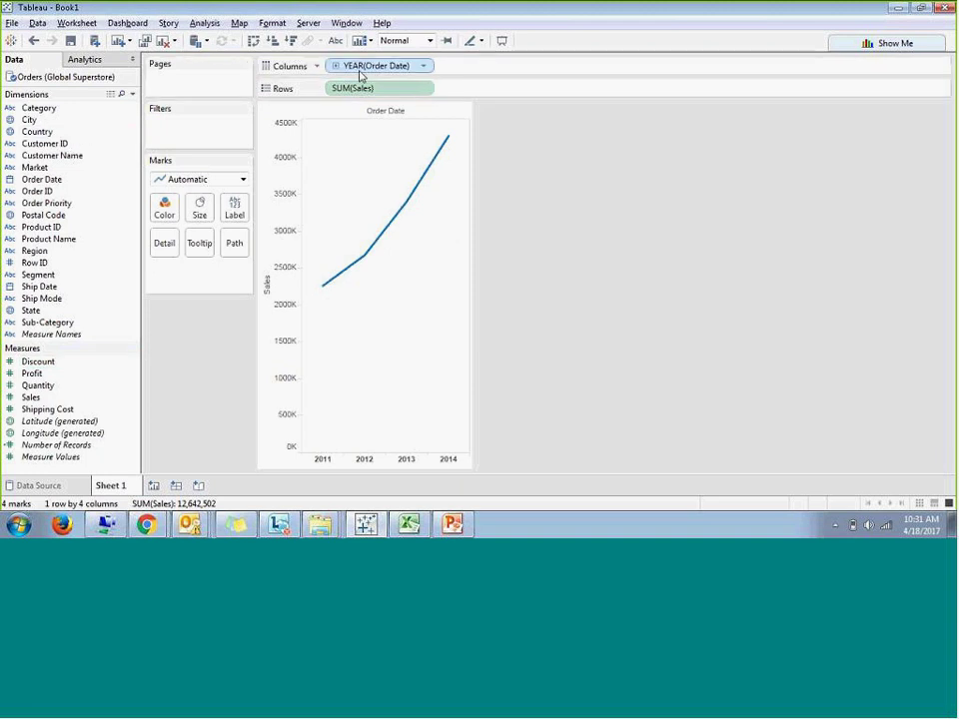
pyautogui.click(422, 88)
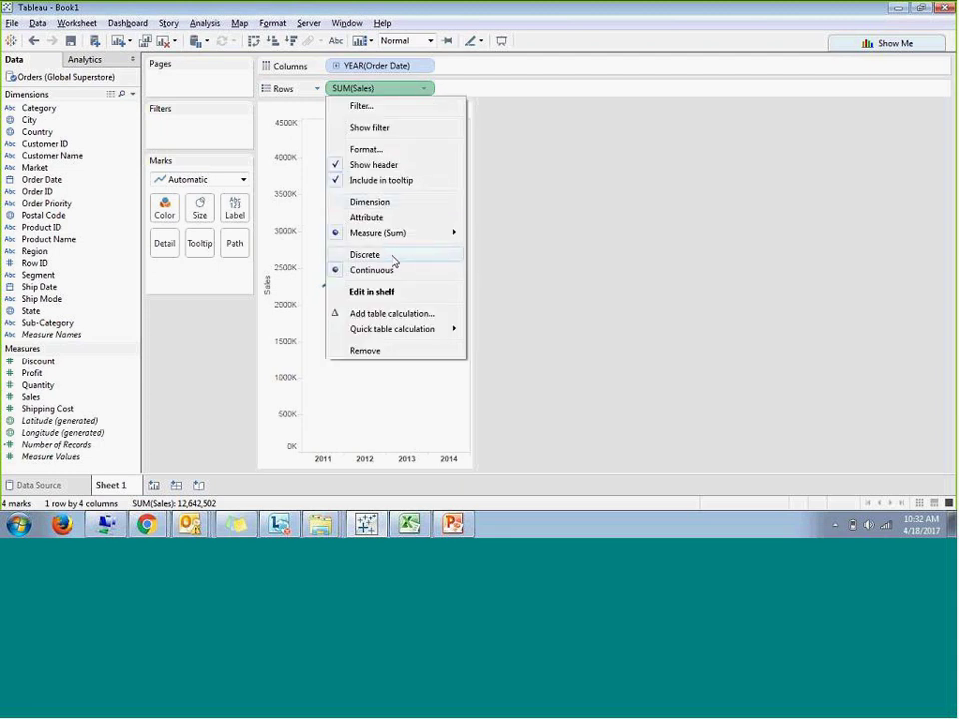
pyautogui.click(511, 256)
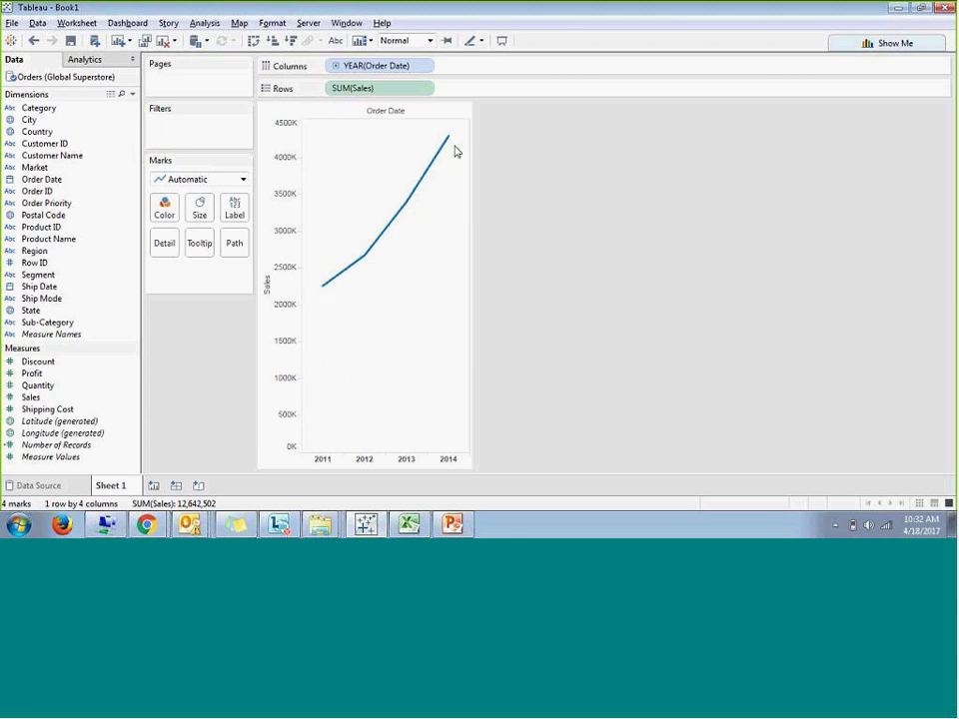
# - Change the line chart to horizontal bars and swap rows and columns so the bars stand vertically
pyautogui.click(893, 45)
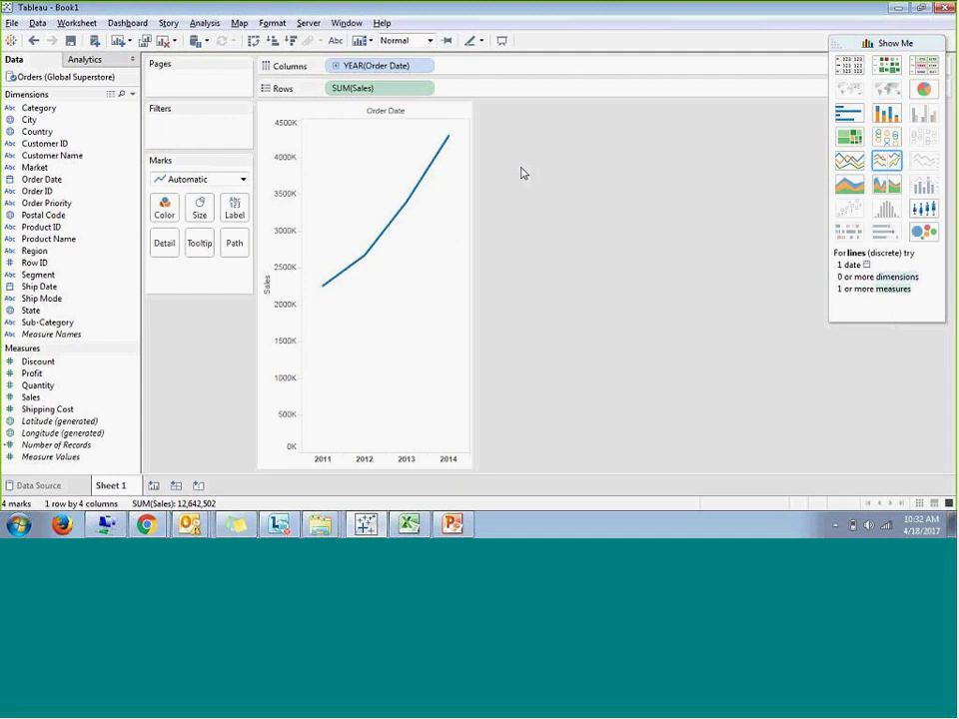
pyautogui.click(837, 120)
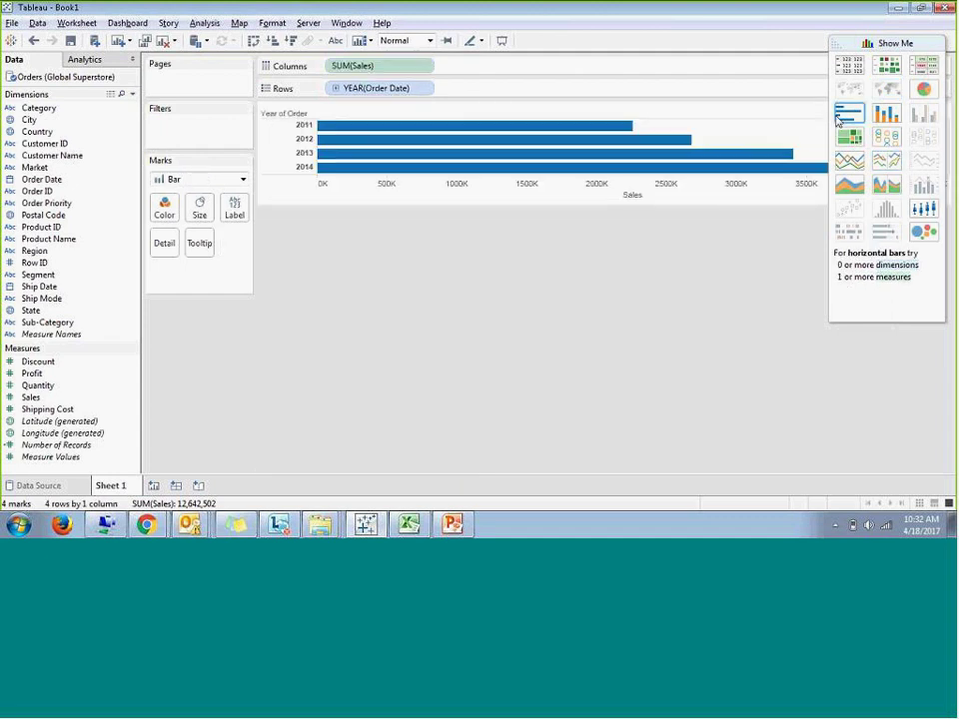
pyautogui.click(884, 44)
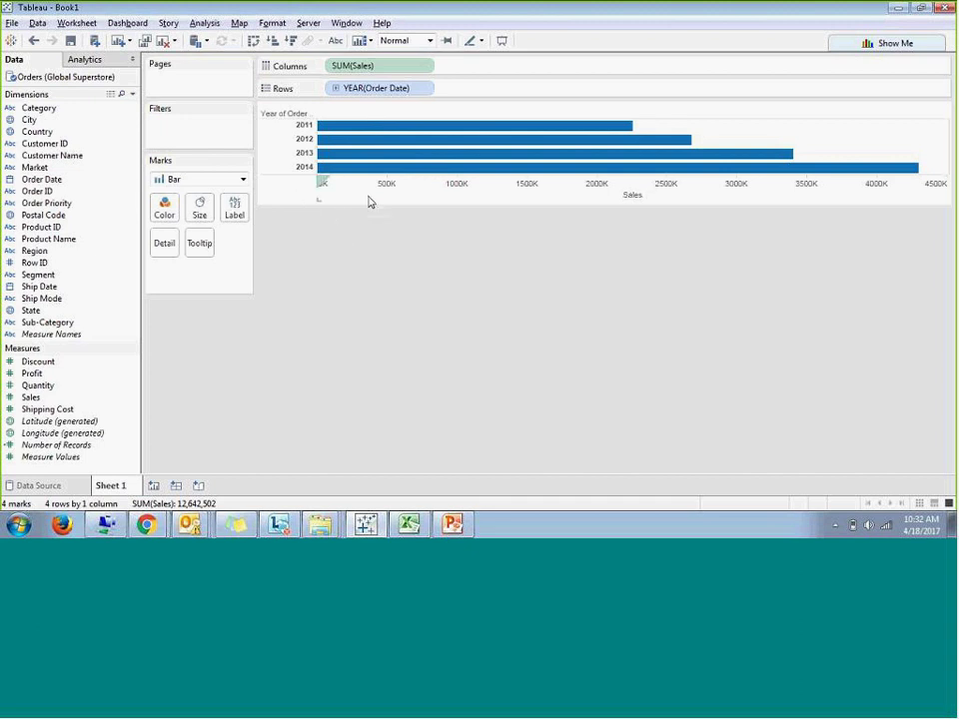
pyautogui.click(254, 42)
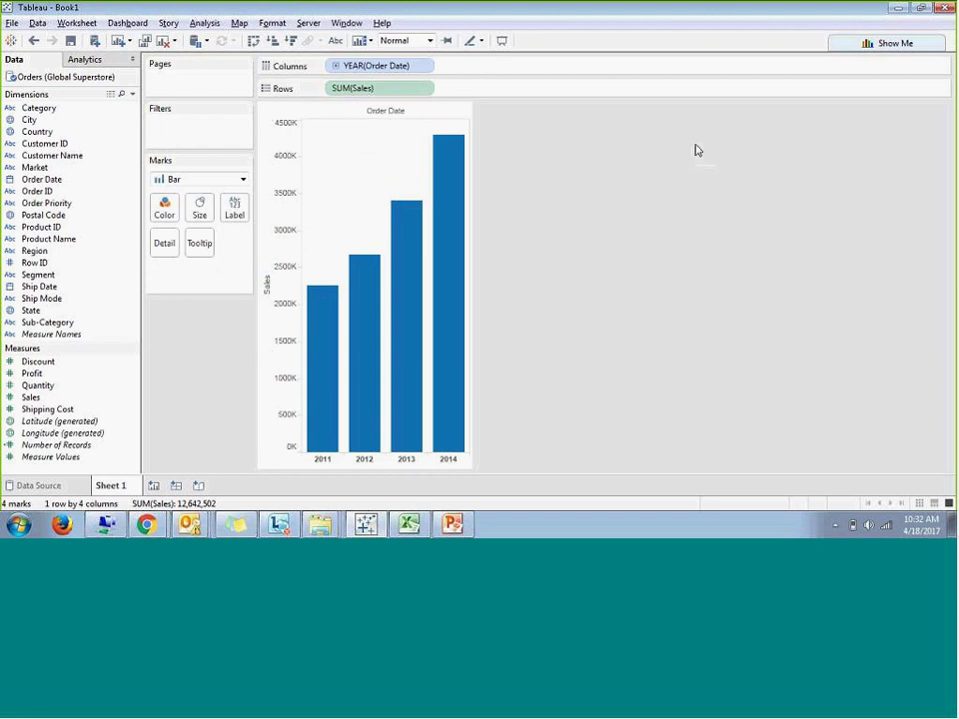
# - Set Order Date to continuous month (the May 2015 format) and color the bars by Country
pyautogui.click(424, 69)
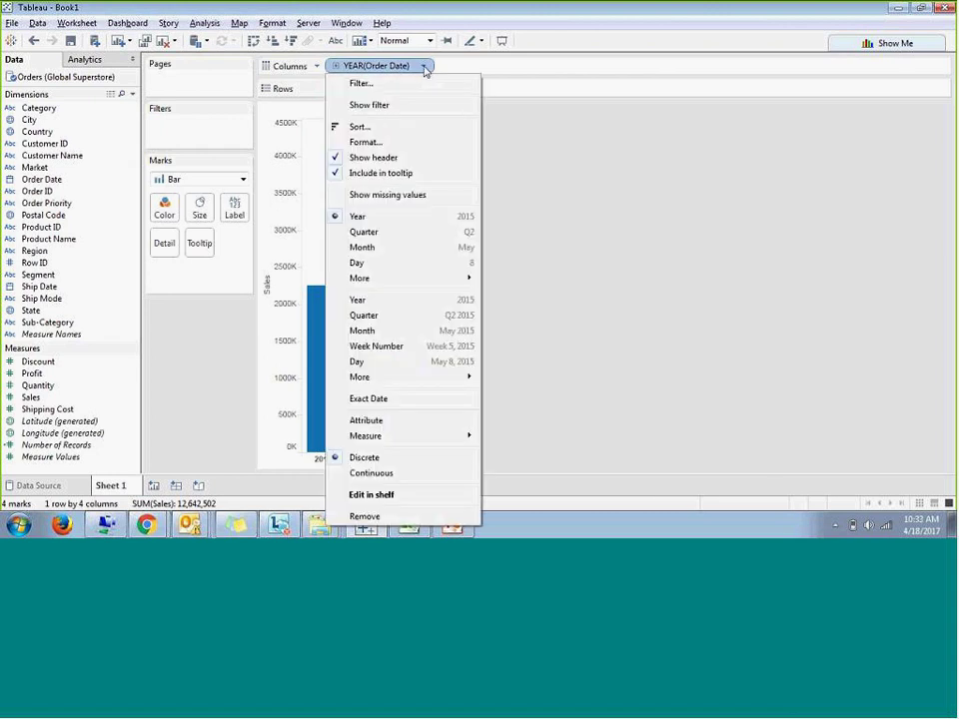
pyautogui.click(409, 333)
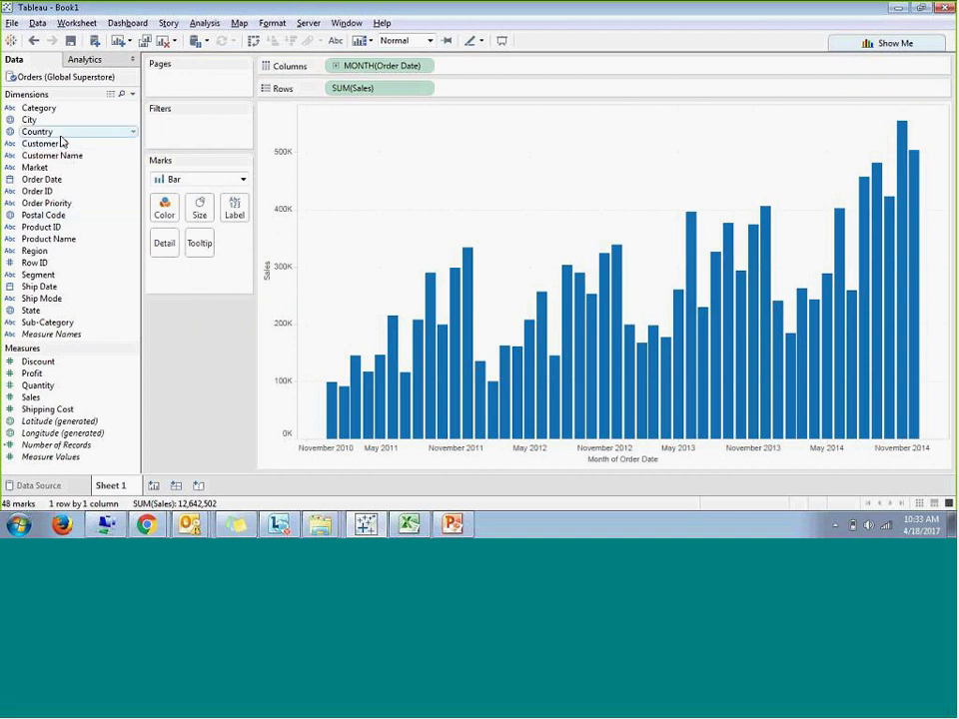
pyautogui.moveTo(60, 131); pyautogui.dragTo(167, 213)
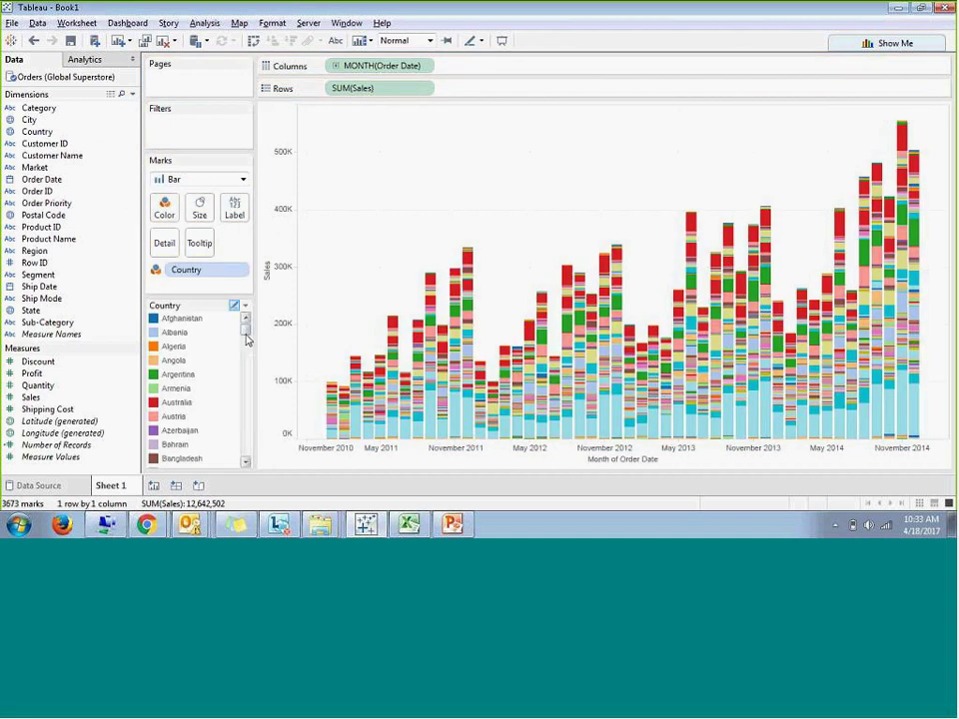
pyautogui.moveTo(248, 340)
pyautogui.mouseDown()
pyautogui.moveTo(249, 387)
pyautogui.moveTo(245, 333)
pyautogui.mouseUp()
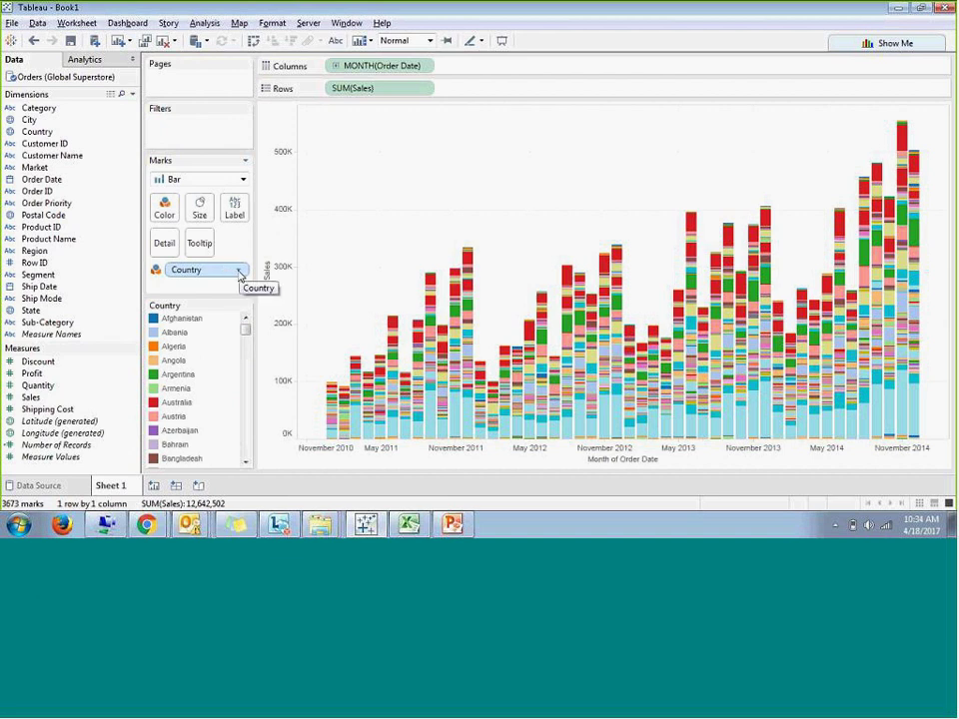
# - Filter Country to Afghanistan, Albania, Algeria, Angola and Argentina only
pyautogui.moveTo(239, 275); pyautogui.dragTo(167, 138)
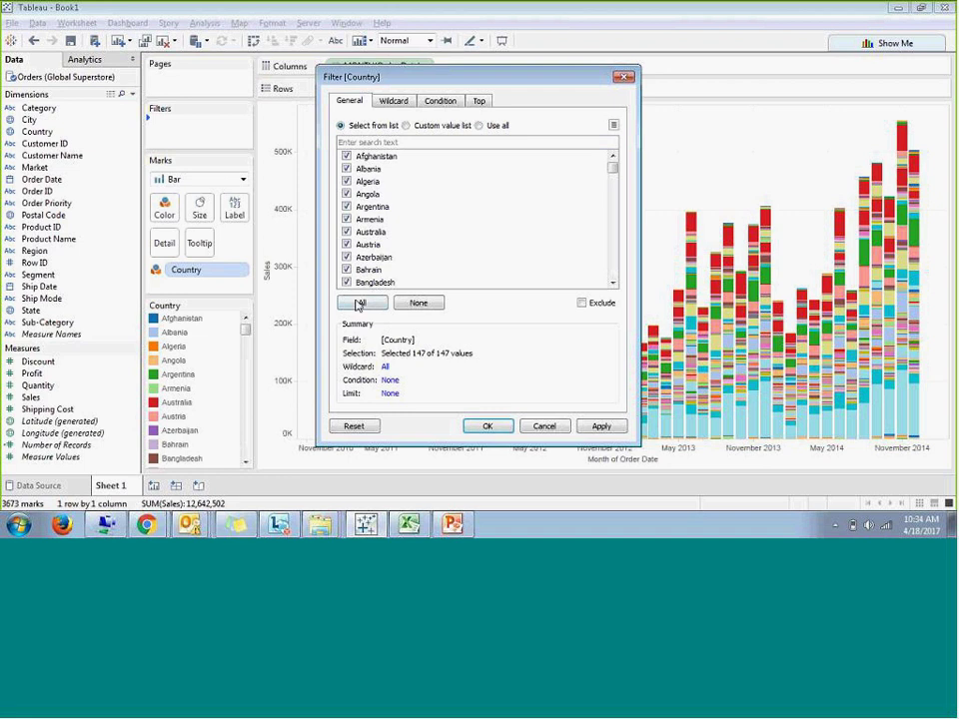
pyautogui.click(419, 303)
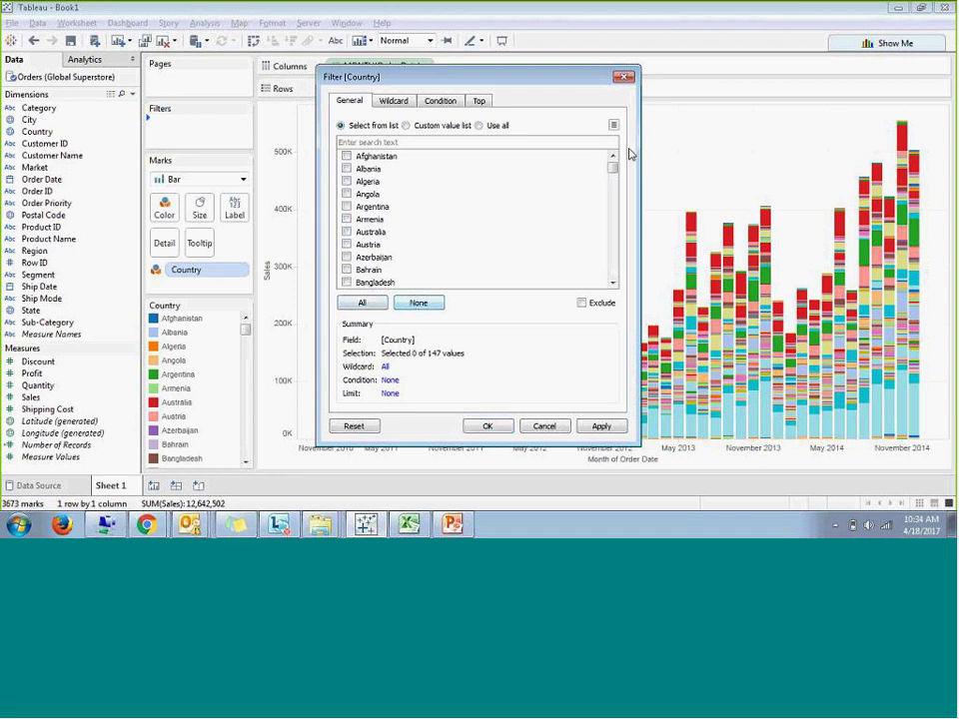
pyautogui.click(346, 157)
pyautogui.click(347, 169)
pyautogui.click(346, 194)
pyautogui.click(347, 206)
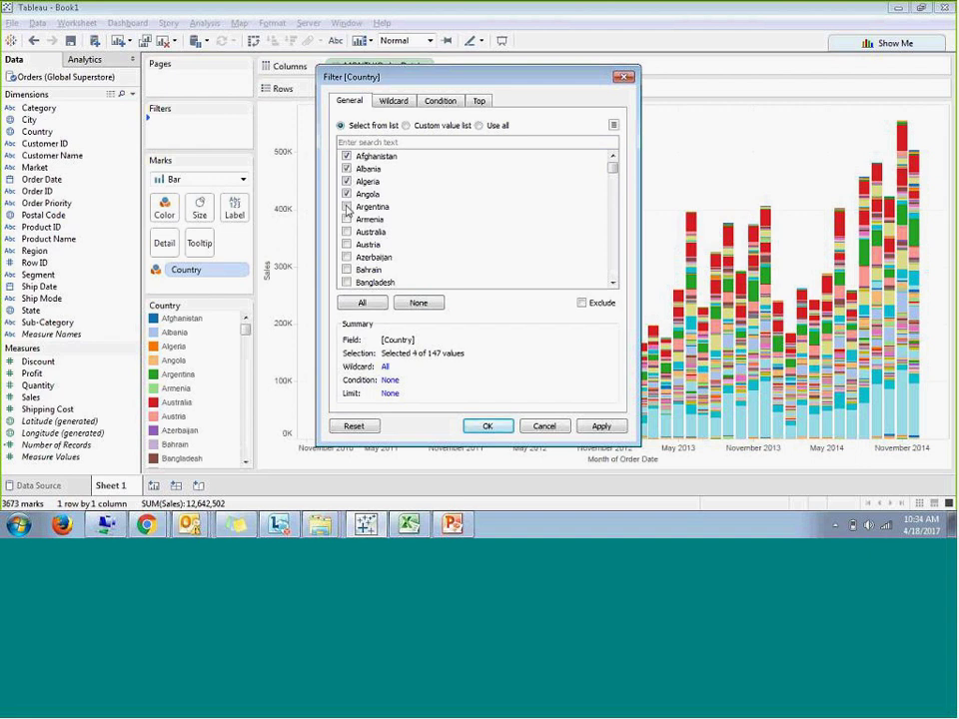
pyautogui.click(601, 427)
pyautogui.click(489, 426)
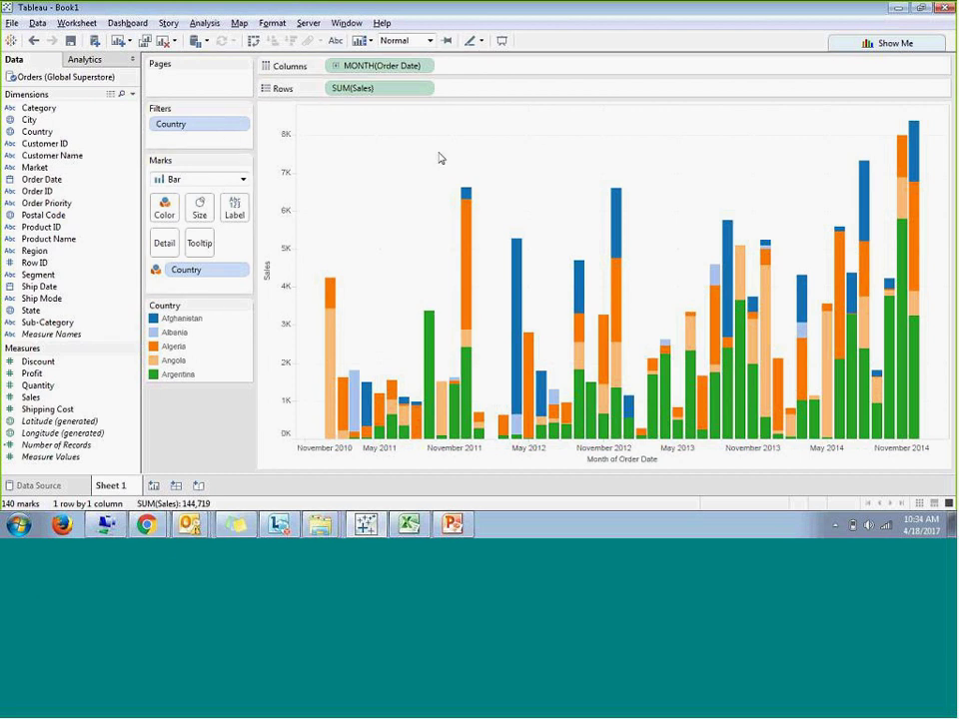
# - Show the Country filter beside the chart and test it by including and excluding Armenia
pyautogui.click(239, 124)
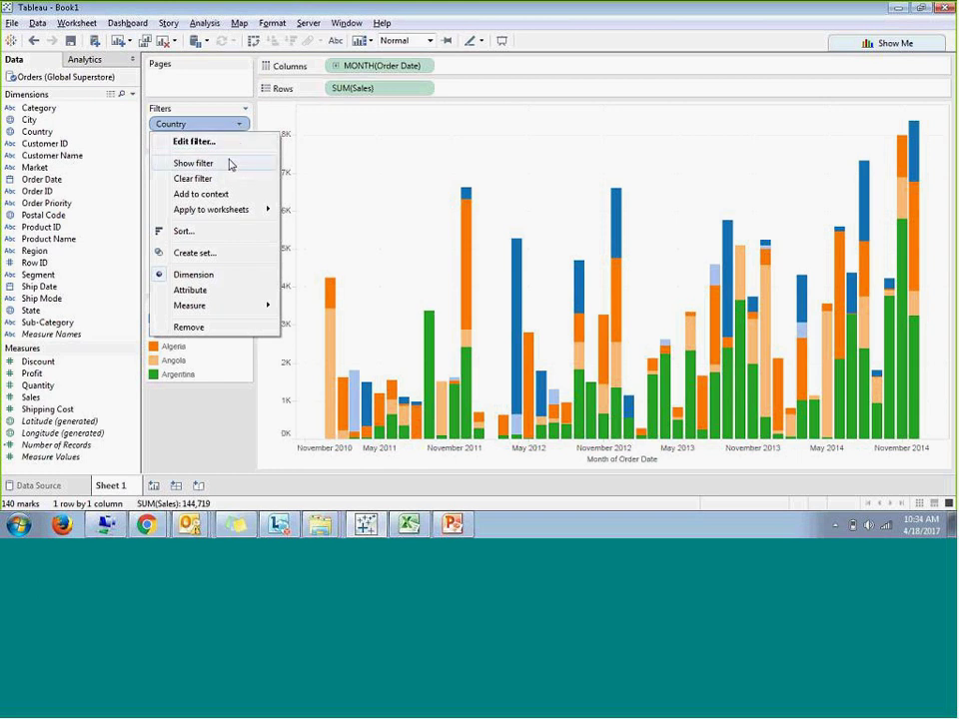
pyautogui.click(229, 164)
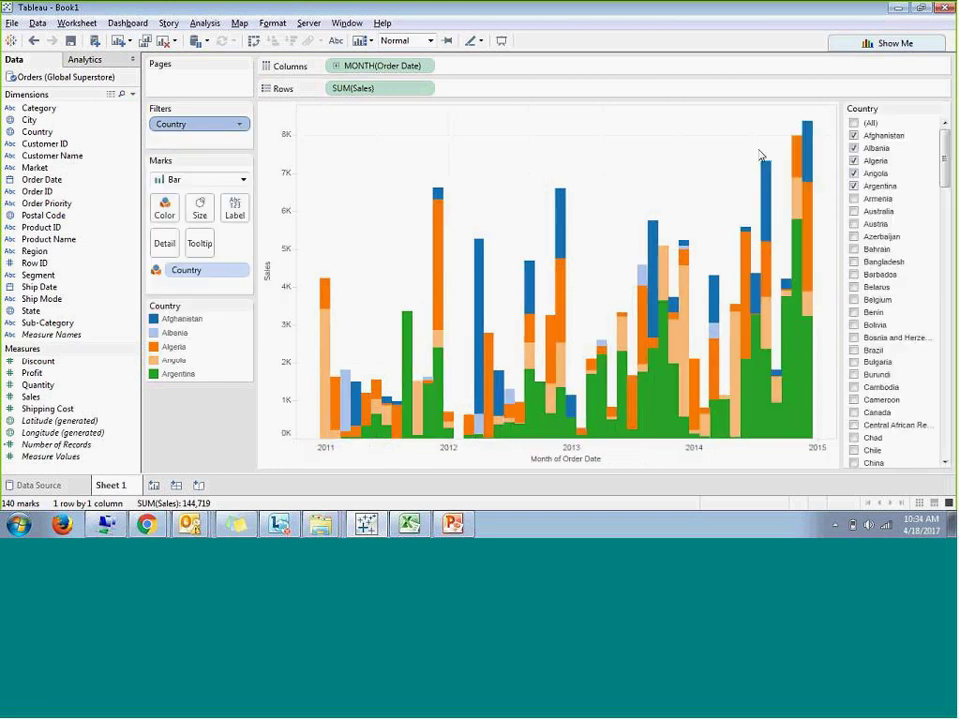
pyautogui.scroll(-2, 949, 160)
pyautogui.scroll(2, 951, 159)
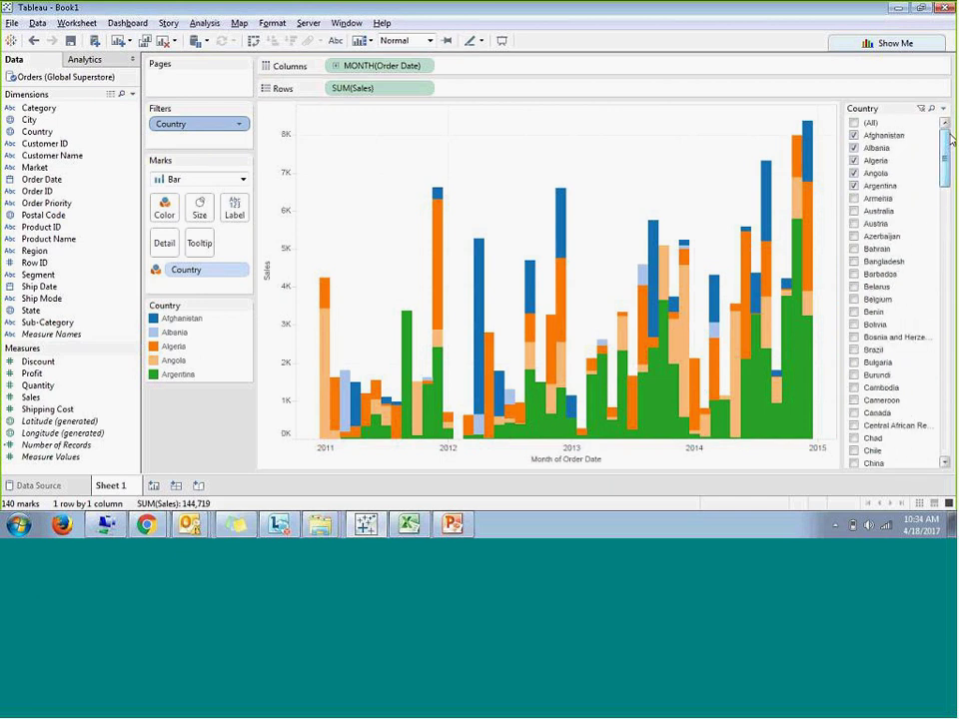
pyautogui.click(855, 198)
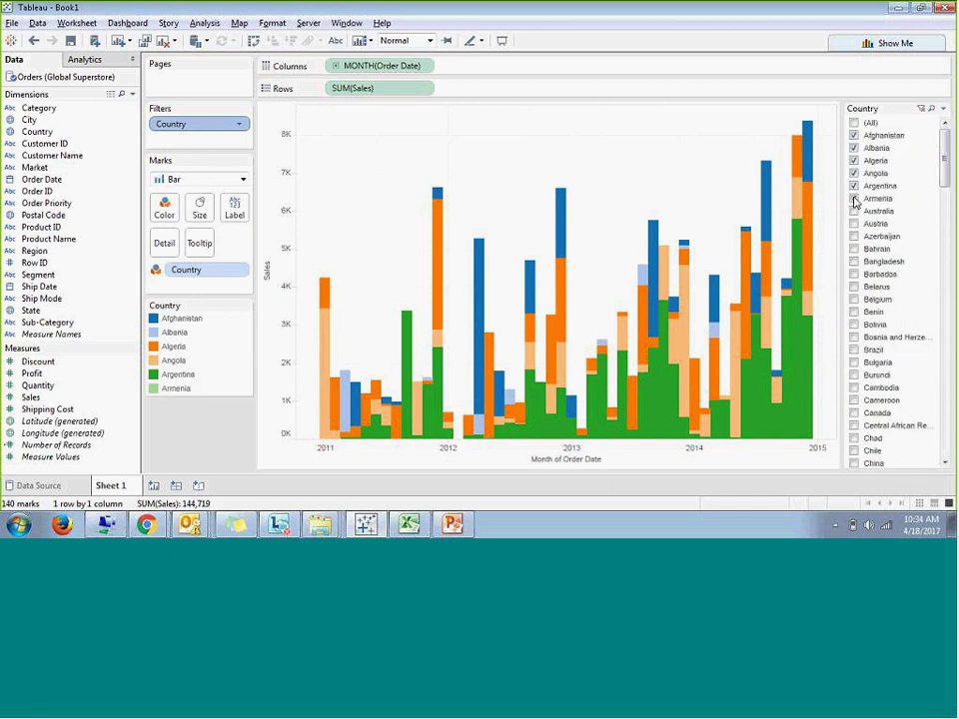
pyautogui.click(855, 198)
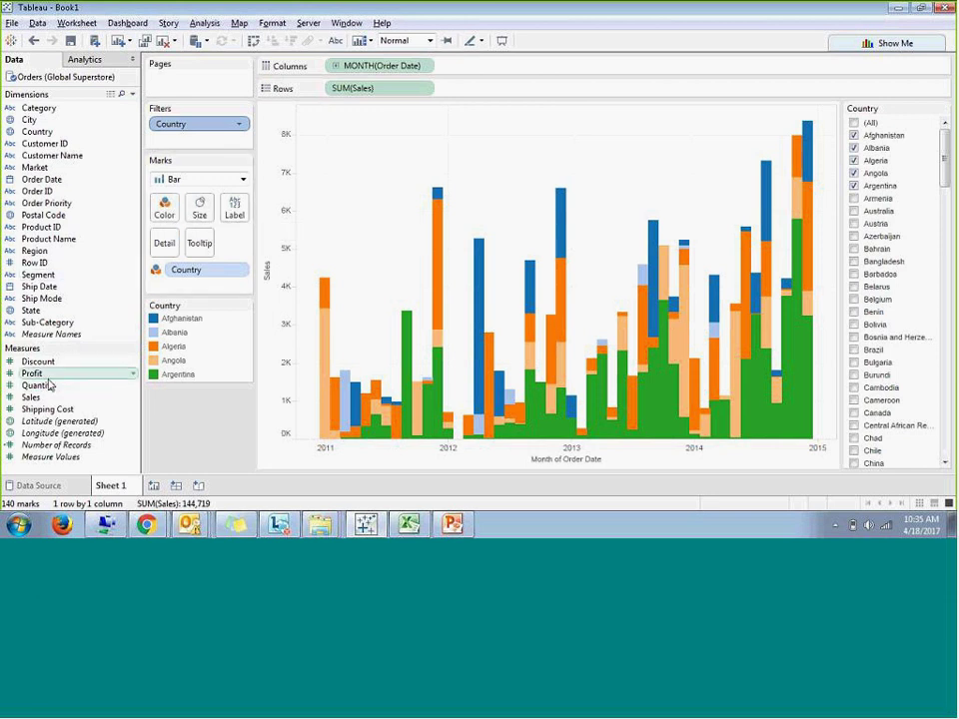
# - Try sizing the bars by Profit, inspect an Algeria bar's details, and undo the sizing
pyautogui.moveTo(48, 377); pyautogui.dragTo(194, 220)
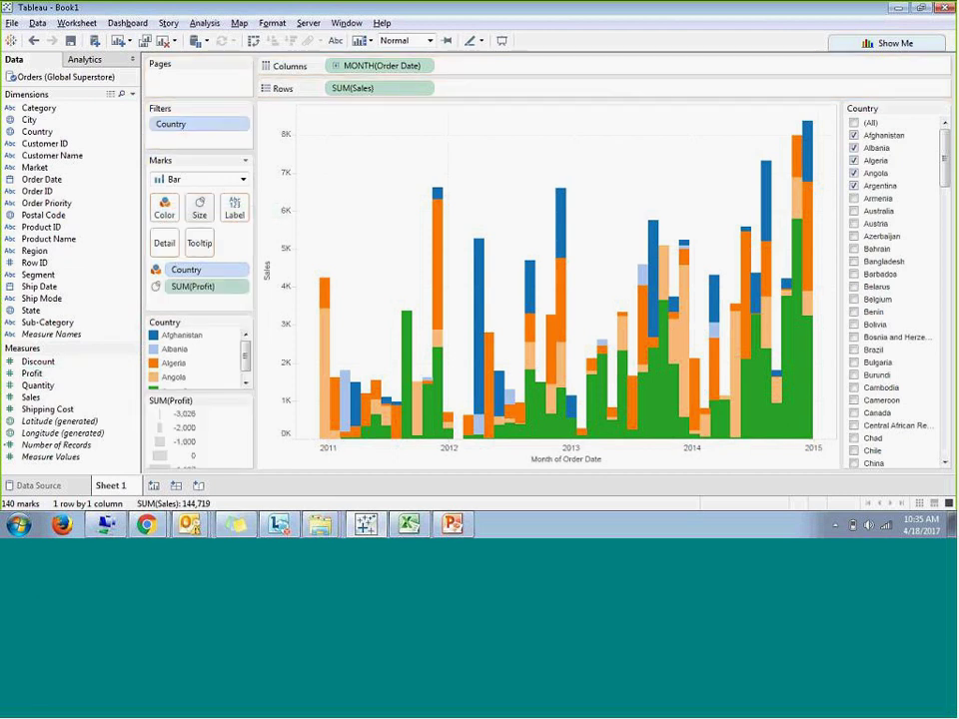
pyautogui.moveTo(430, 288)
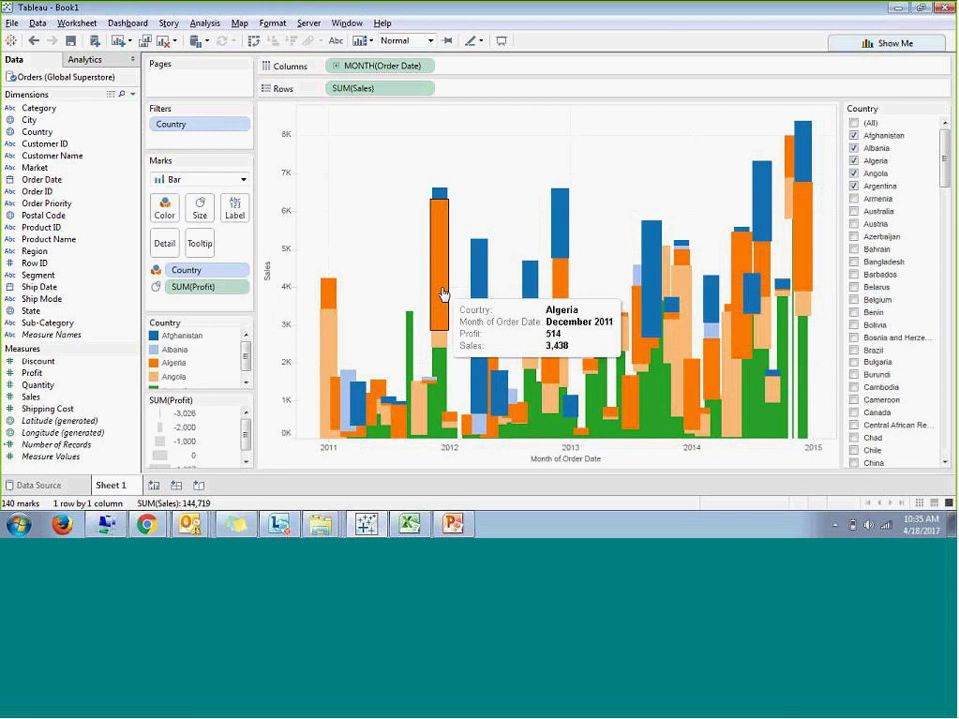
pyautogui.hotkey('ctrl', 'z')
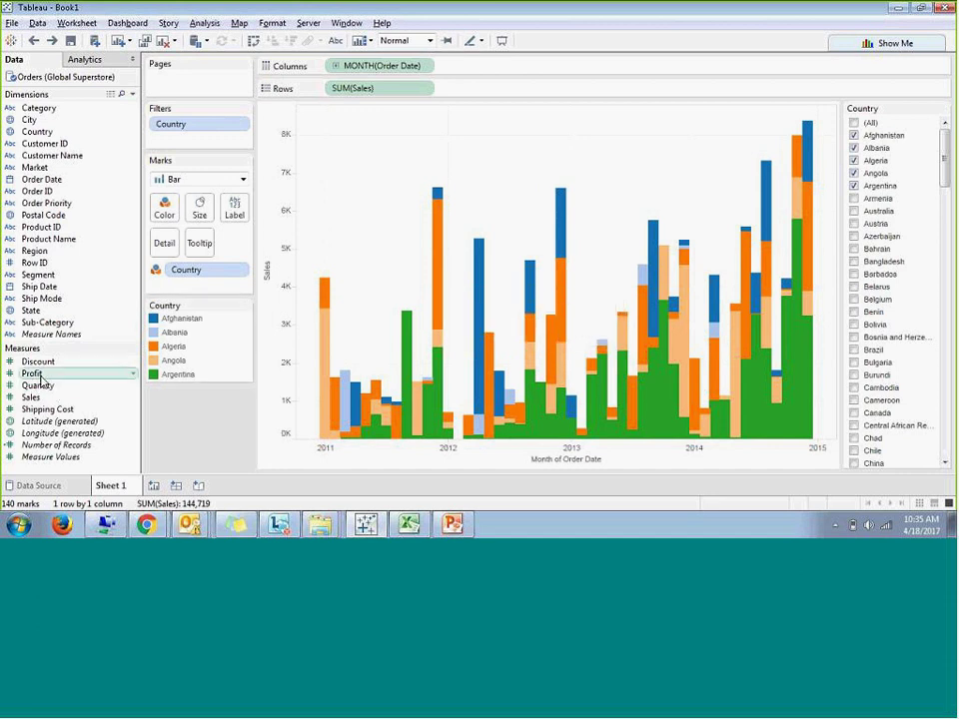
# - Label the bars with the sum of Profit and inspect the details of several Algeria and Afghanistan bars
pyautogui.moveTo(42, 382); pyautogui.dragTo(234, 218)
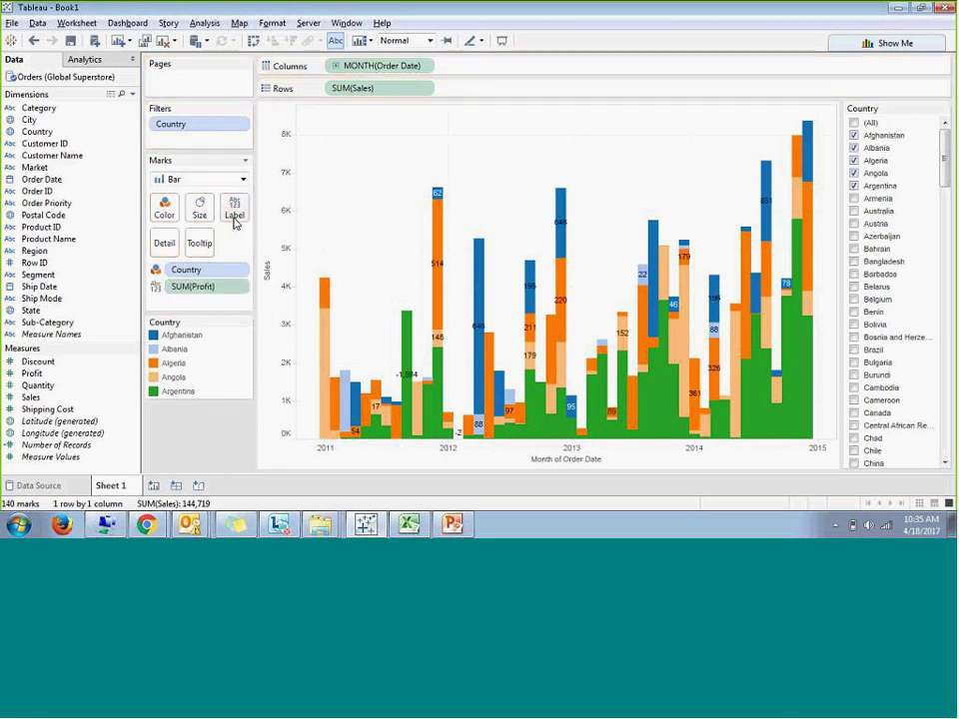
pyautogui.moveTo(442, 229)
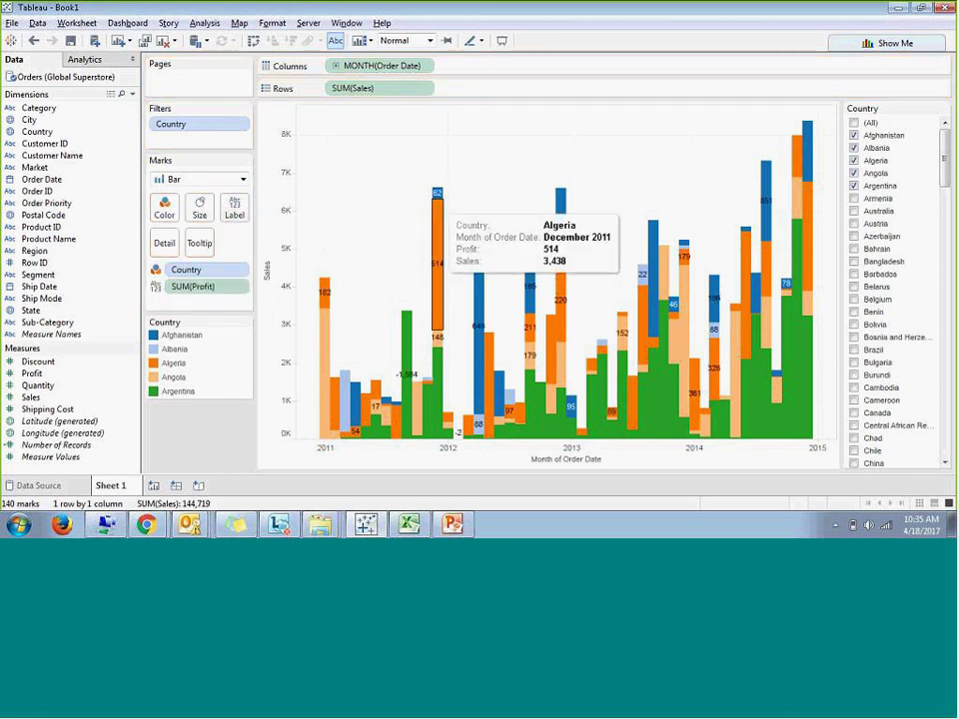
pyautogui.moveTo(438, 205)
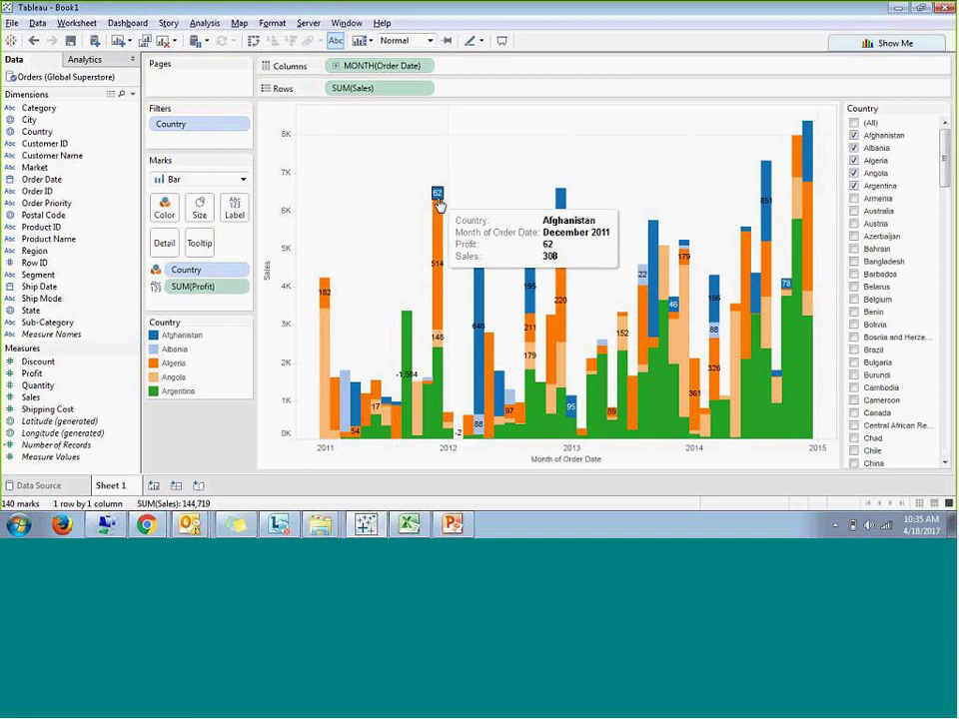
pyautogui.moveTo(327, 345)
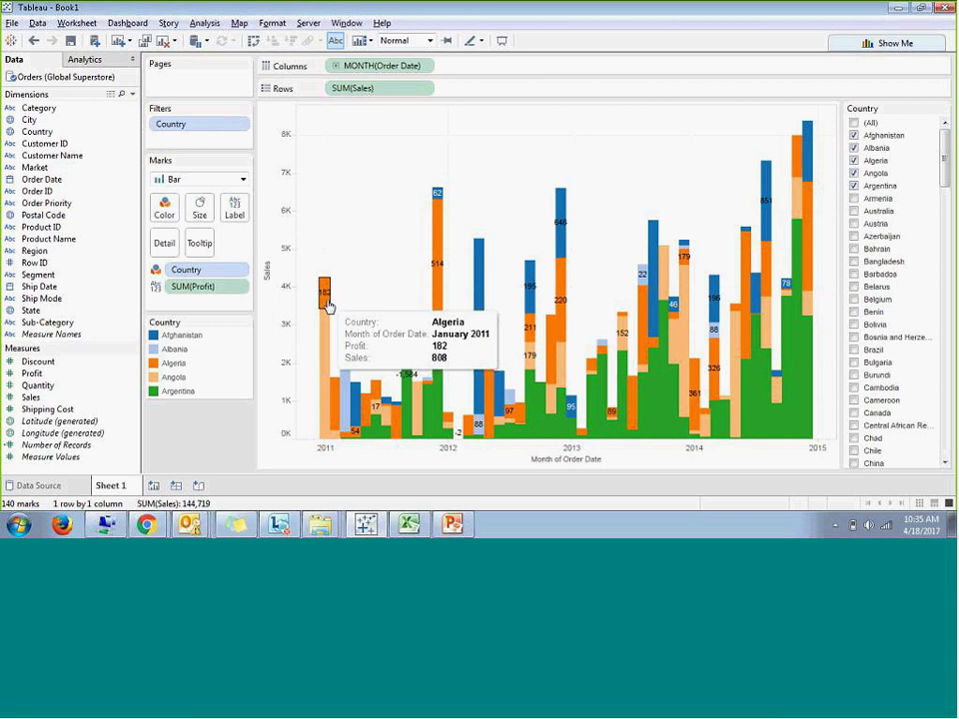
# - Examine the fields in the bars' tooltip template and leave it without applying changes
pyautogui.click(199, 245)
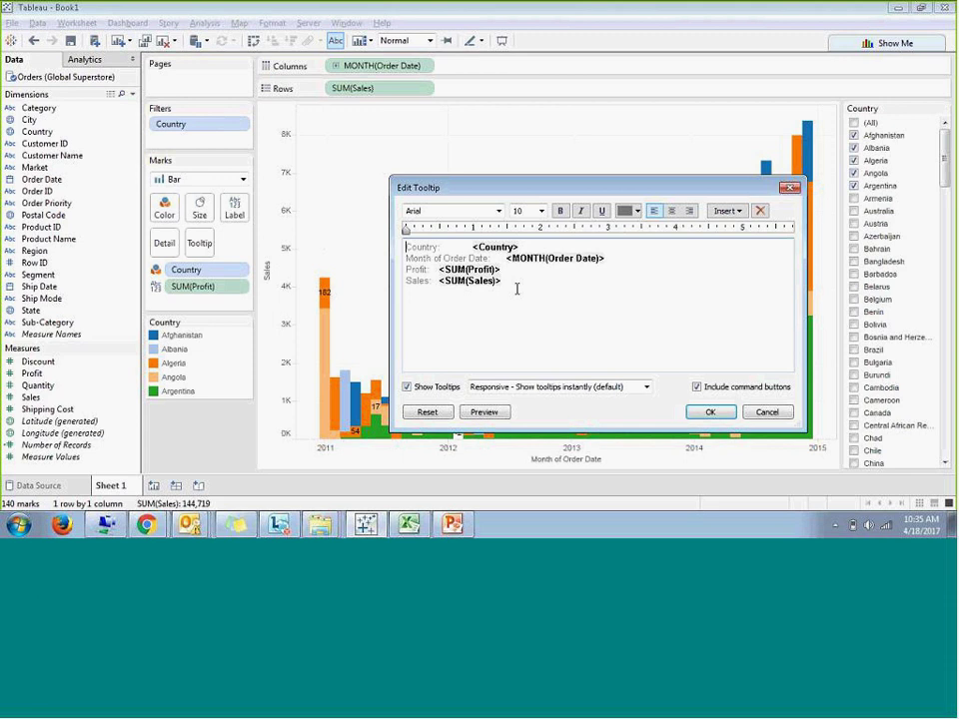
pyautogui.moveTo(510, 270); pyautogui.dragTo(431, 249)
pyautogui.click(509, 280)
pyautogui.click(766, 413)
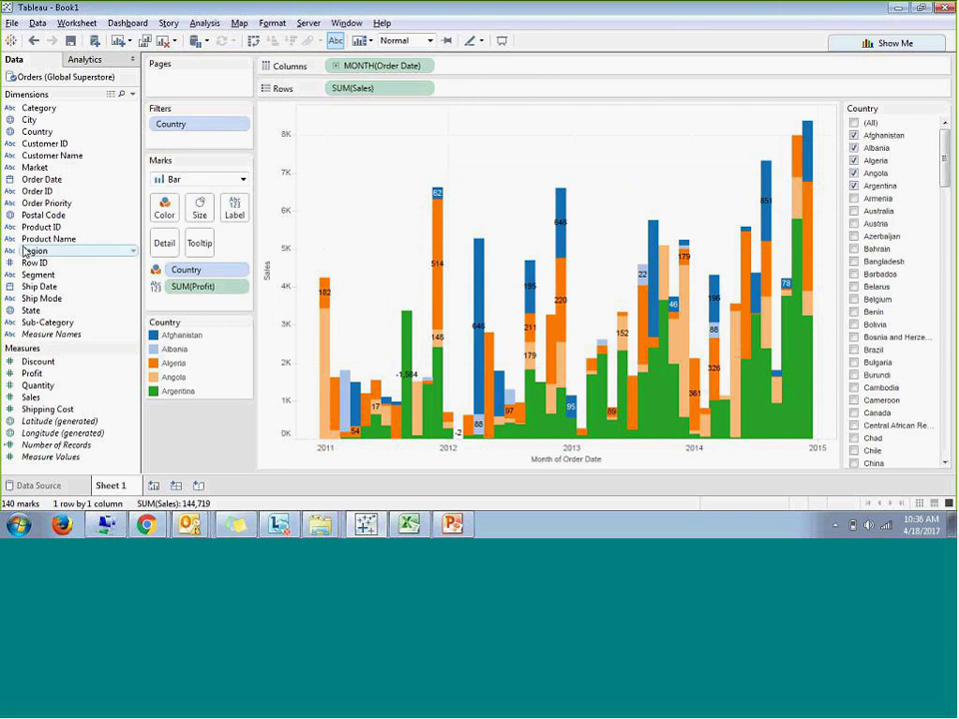
# - Add Region to the bars' tooltip, review the tooltip template and inspect the January 2011 Algeria bar
pyautogui.moveTo(33, 253); pyautogui.dragTo(203, 251)
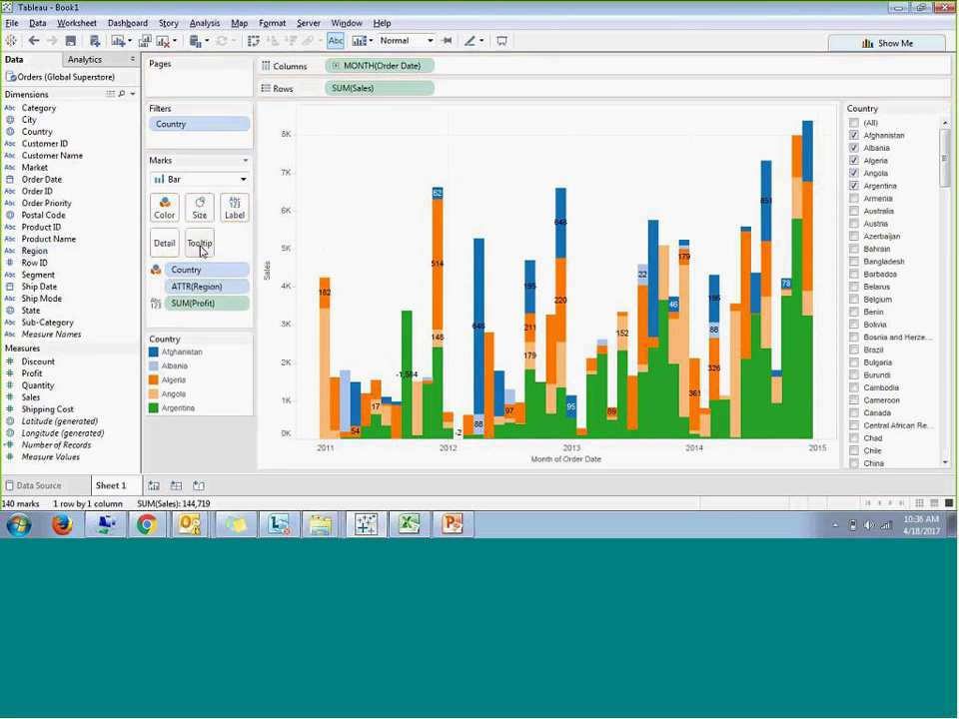
pyautogui.click(200, 246)
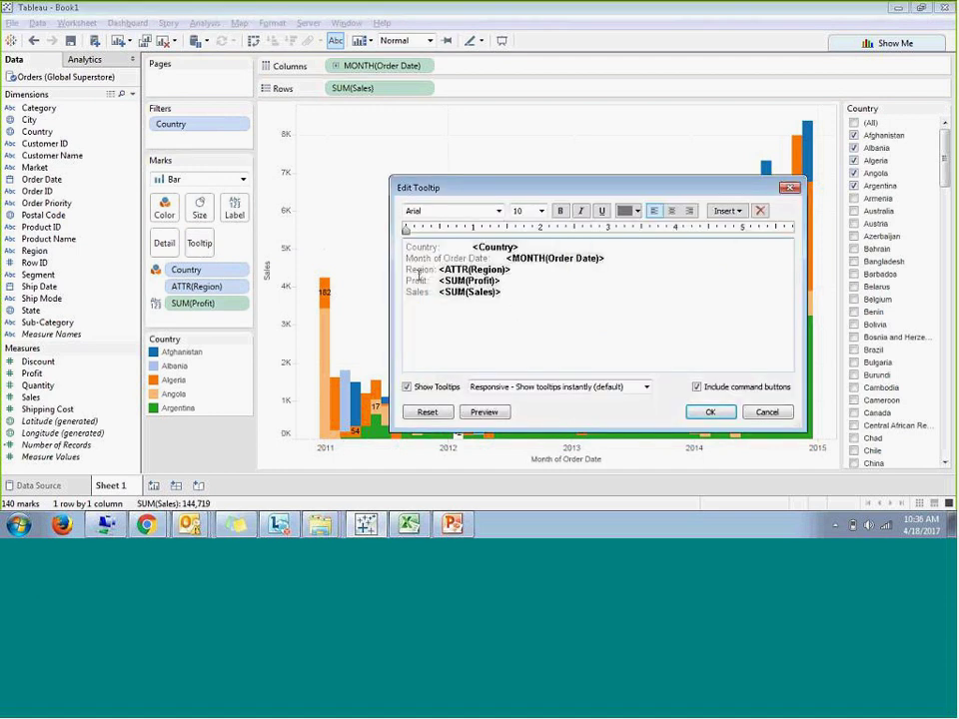
pyautogui.click(711, 412)
pyautogui.moveTo(326, 311)
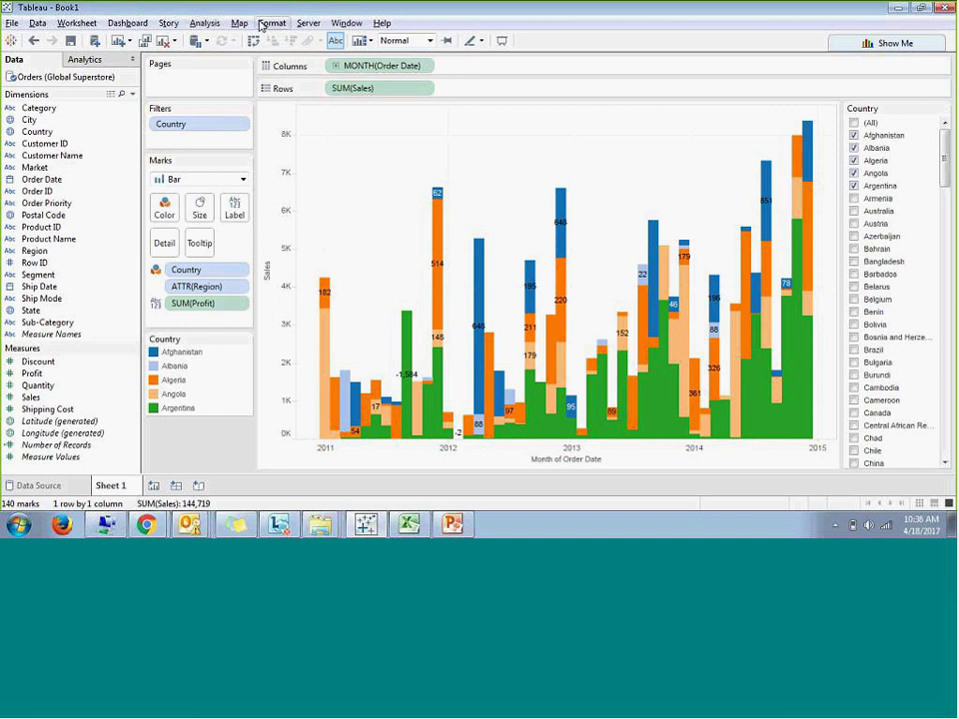
pyautogui.click(259, 25)
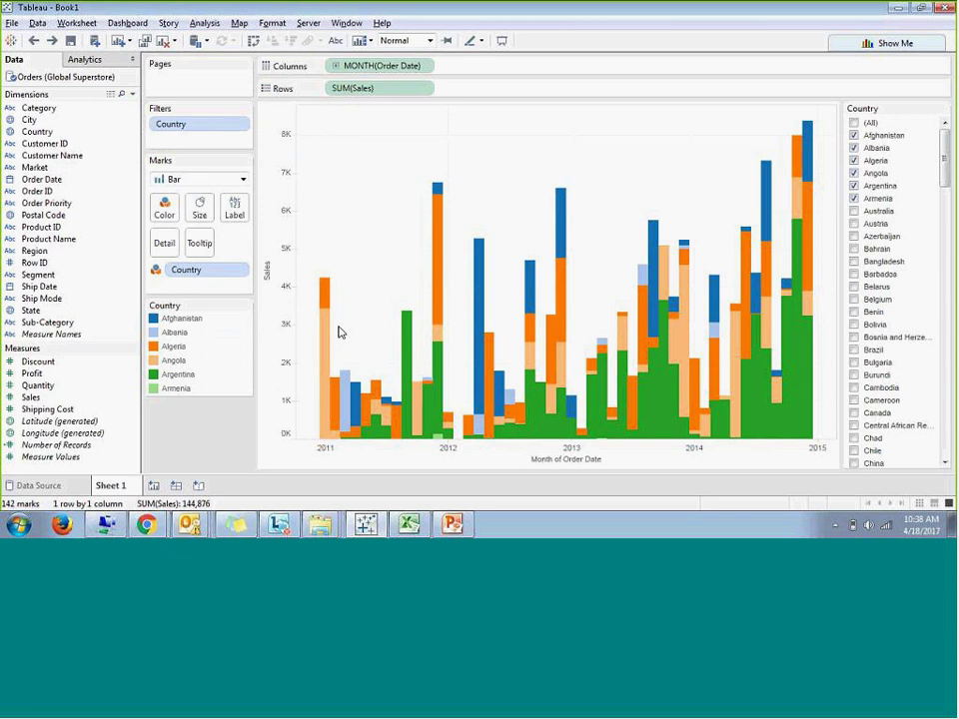
# - Label the bars with the sum of Profit and add Region to their tooltip
pyautogui.moveTo(324, 337)
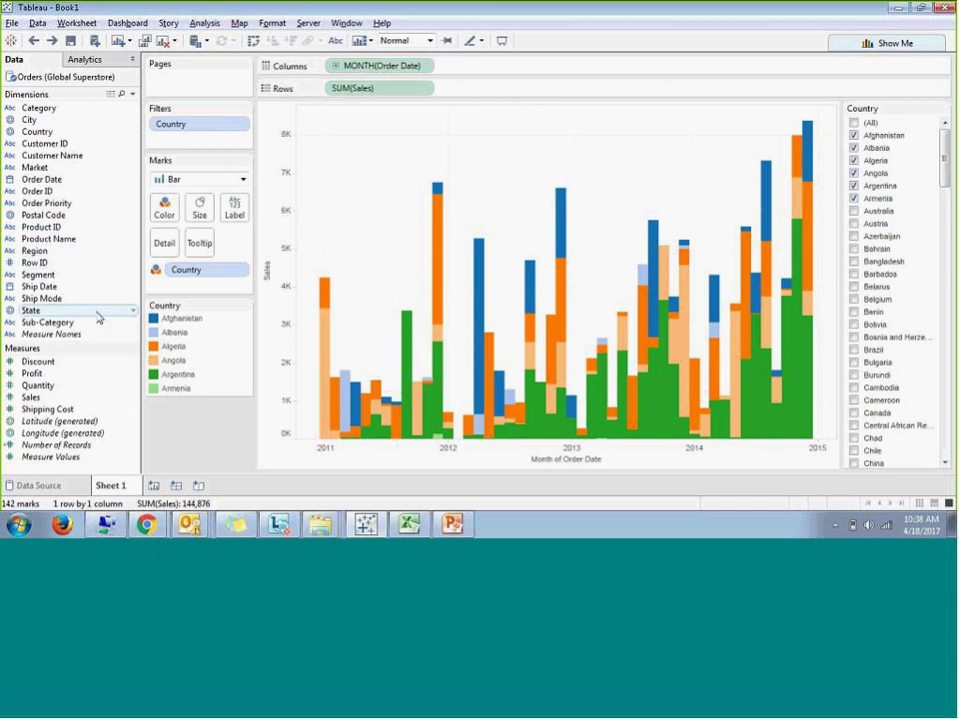
pyautogui.moveTo(63, 375); pyautogui.dragTo(236, 217)
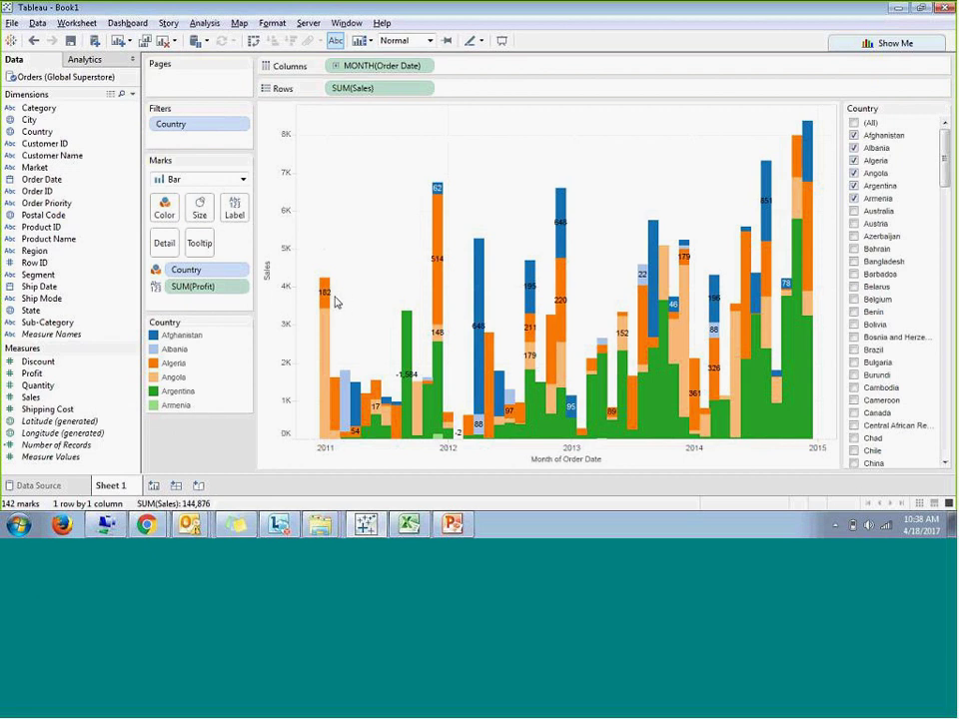
pyautogui.moveTo(324, 303)
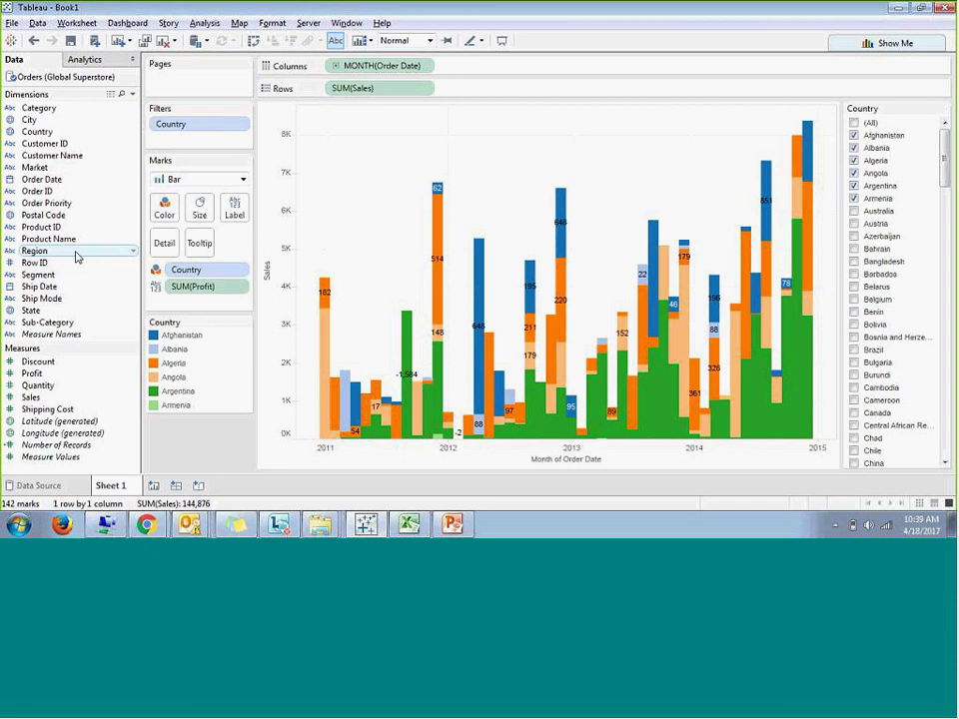
pyautogui.moveTo(77, 257); pyautogui.dragTo(207, 257)
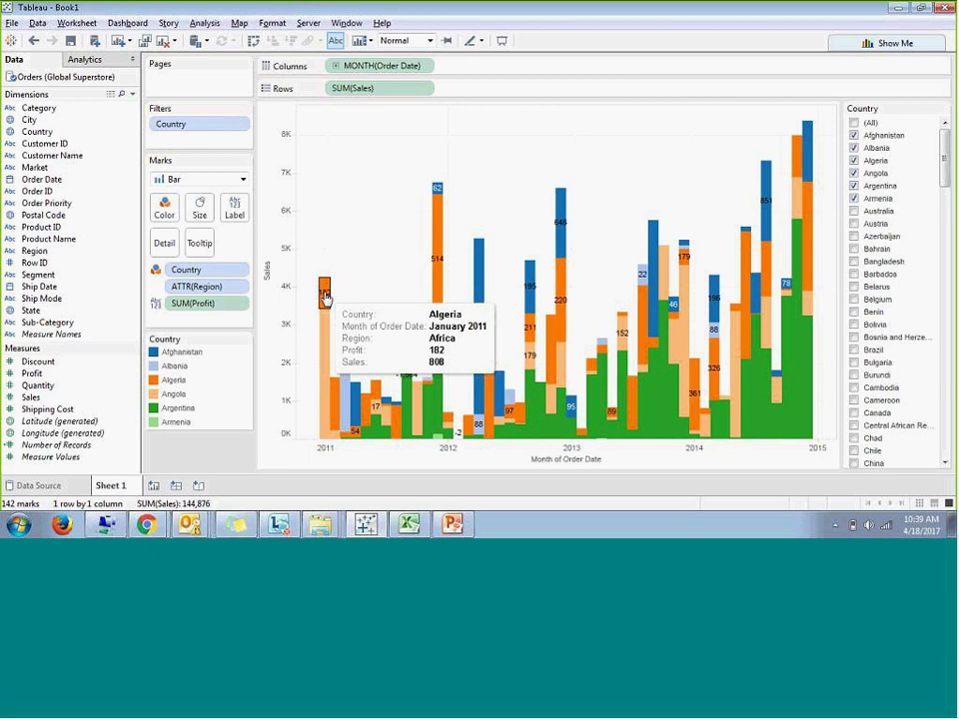
# - Change the tooltip captions from "Country" to "Country Name" and from "Month of Order Date" to "Month"
pyautogui.click(201, 246)
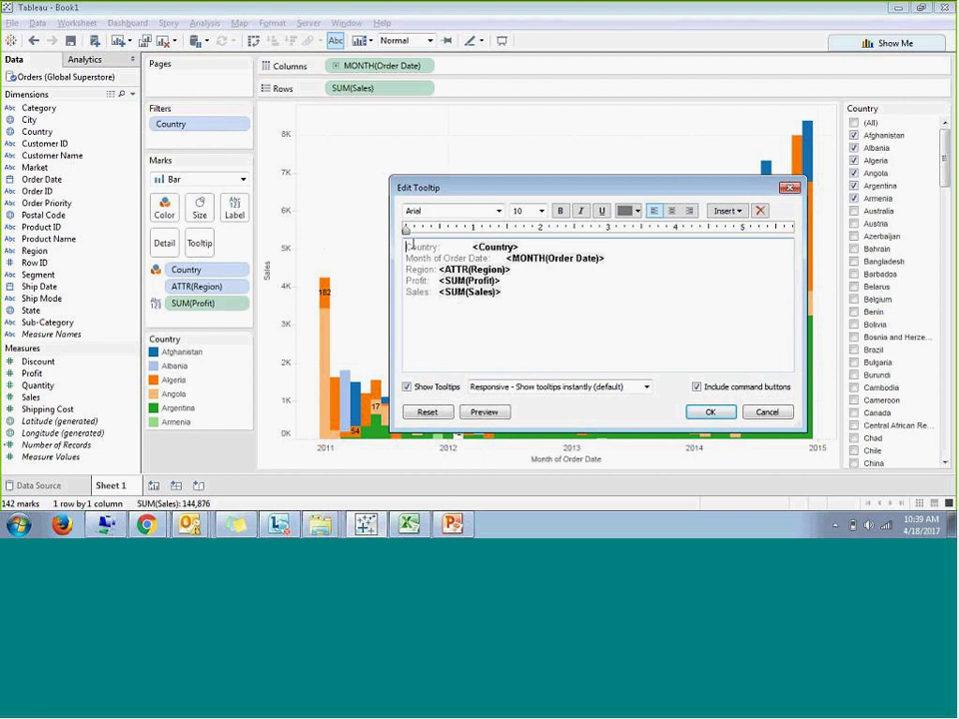
pyautogui.moveTo(406, 247); pyautogui.dragTo(500, 282)
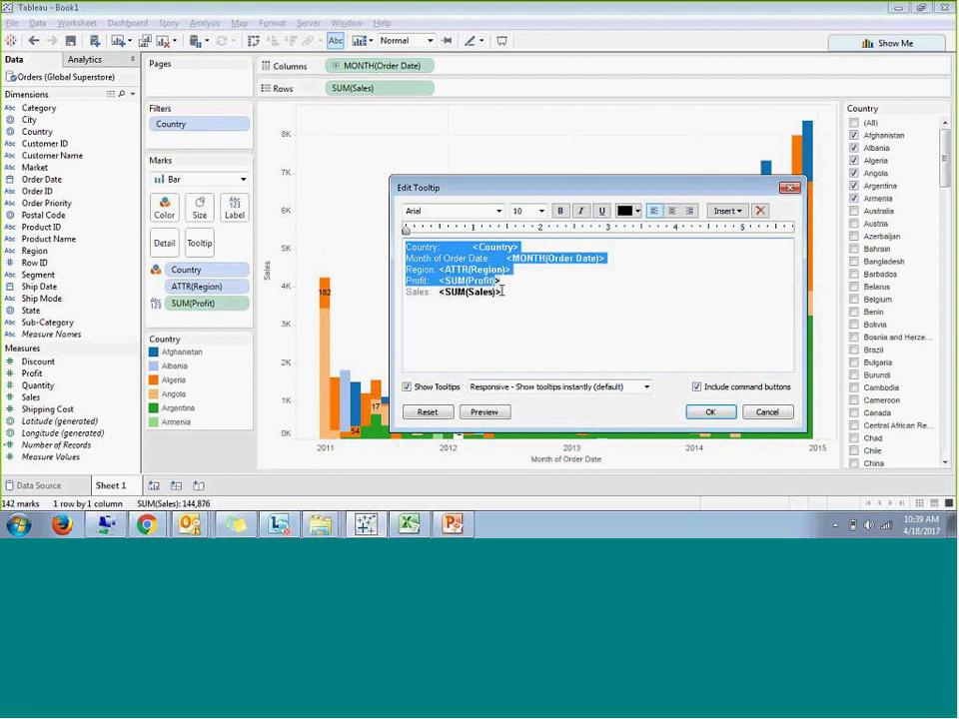
pyautogui.click(511, 270)
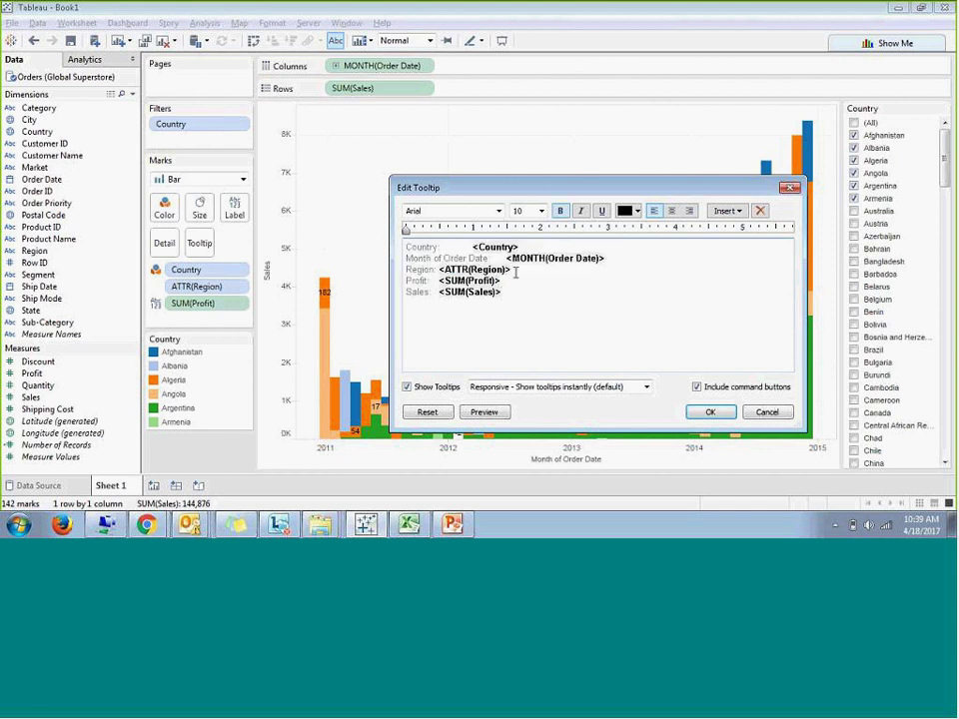
pyautogui.click(436, 248)
pyautogui.write('Name')
pyautogui.press('BackSpace')
pyautogui.press('BackSpace')
pyautogui.press('BackSpace')
pyautogui.press('BackSpace')
pyautogui.press('BackSpace')
pyautogui.press('BackSpace')
pyautogui.press('BackSpace')
pyautogui.press('BackSpace')
pyautogui.press('BackSpace')
pyautogui.press('BackSpace')
pyautogui.press('BackSpace')
pyautogui.press('BackSpace')
pyautogui.press('BackSpace')
pyautogui.press('BackSpace')
pyautogui.write(':')
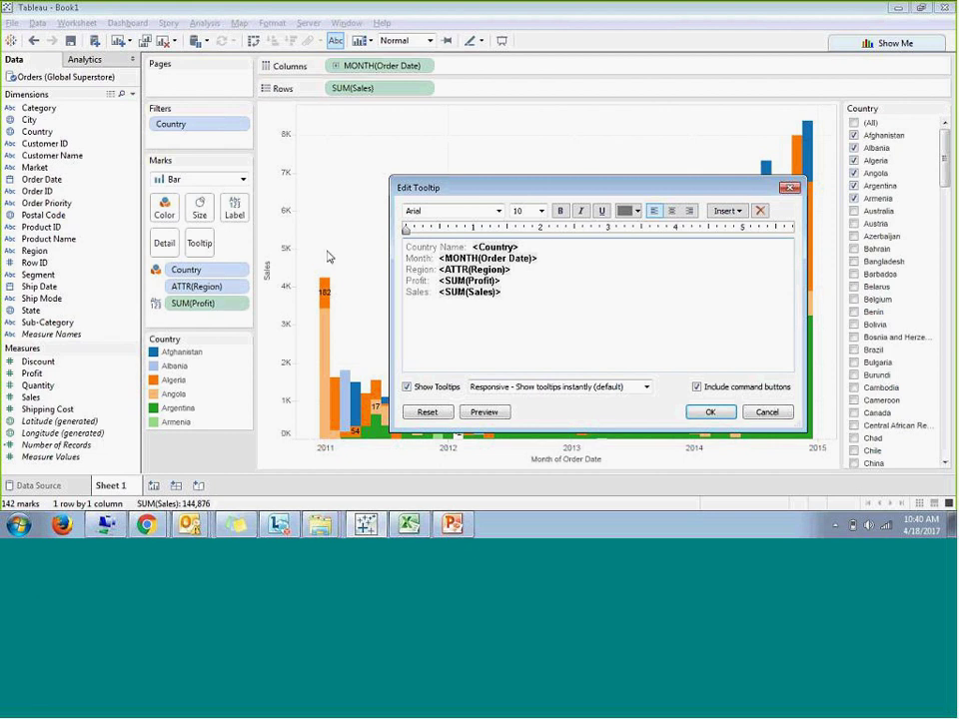
pyautogui.click(706, 412)
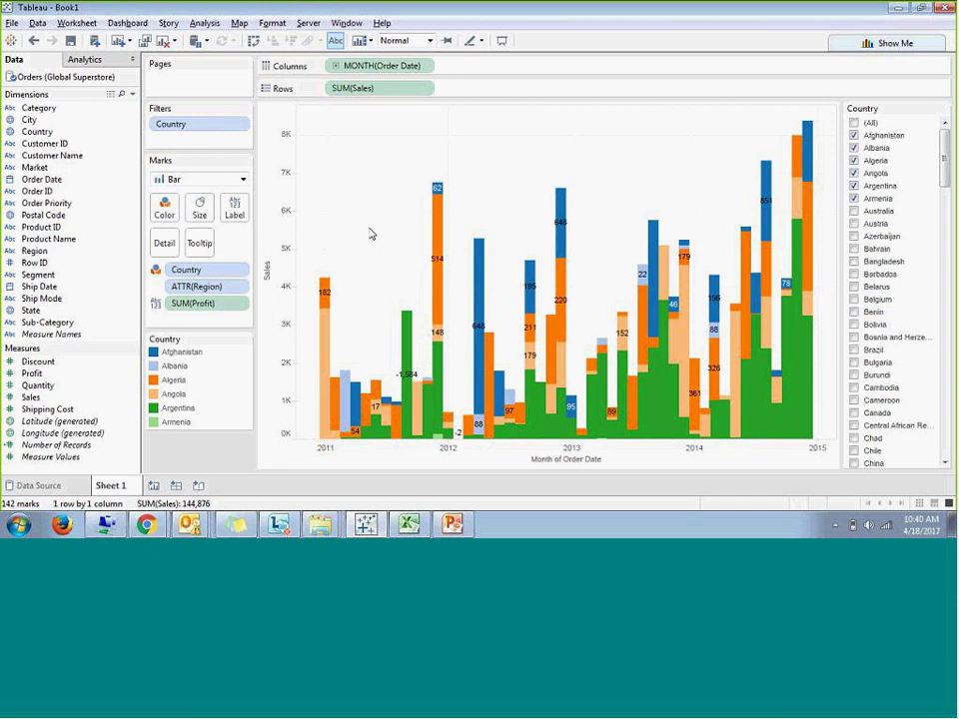
# - Format the worksheet's tooltip font as green, bold and 12 pt, and check it on a January 2011 bar
pyautogui.click(273, 23)
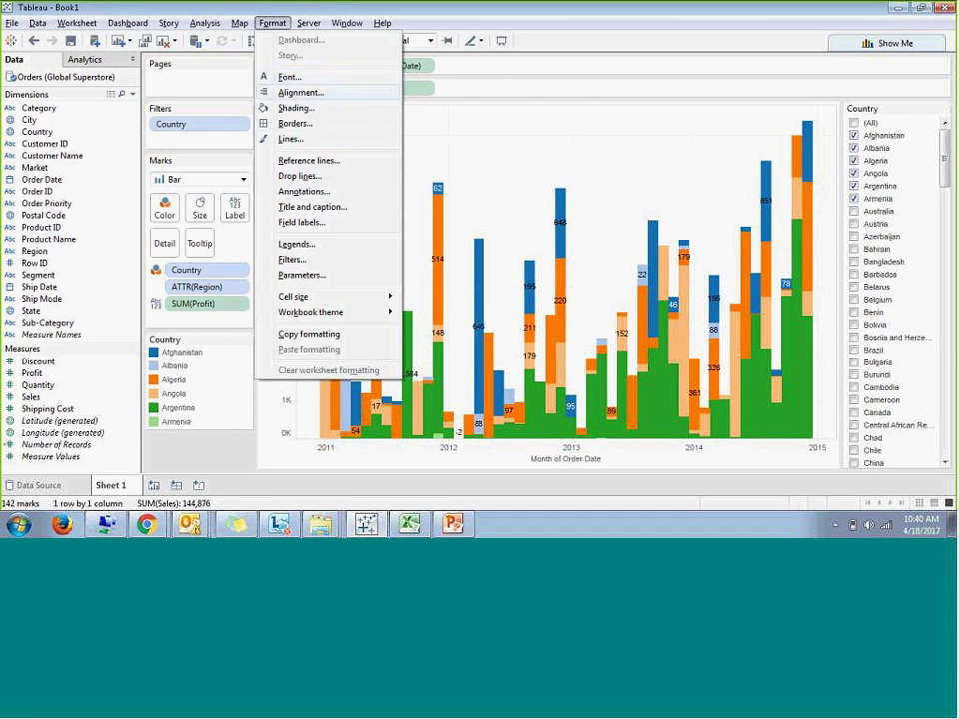
pyautogui.click(321, 84)
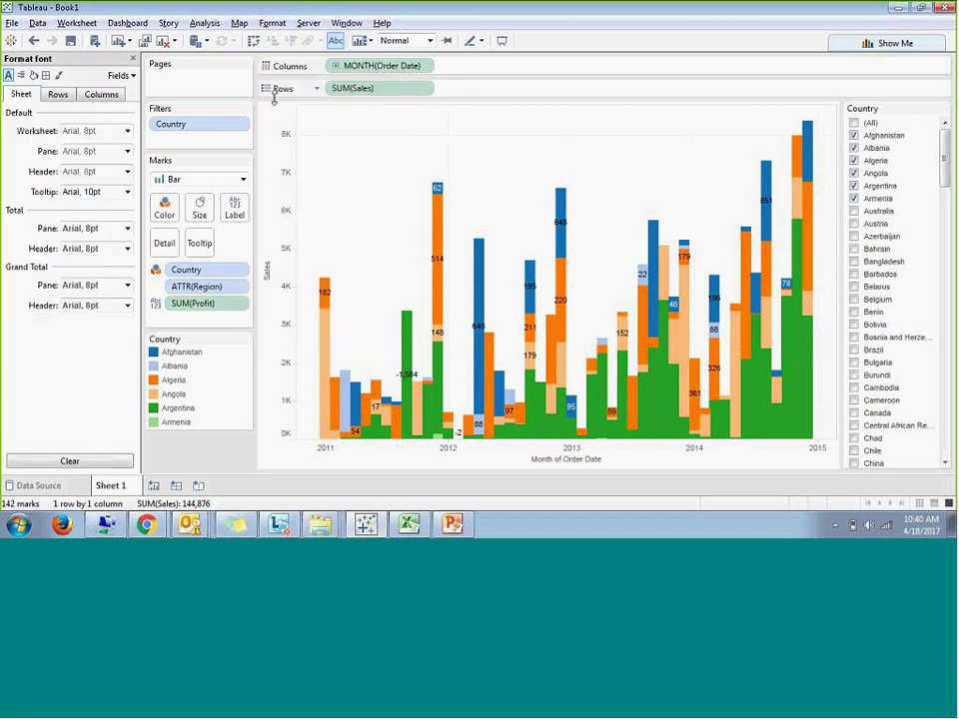
pyautogui.click(127, 192)
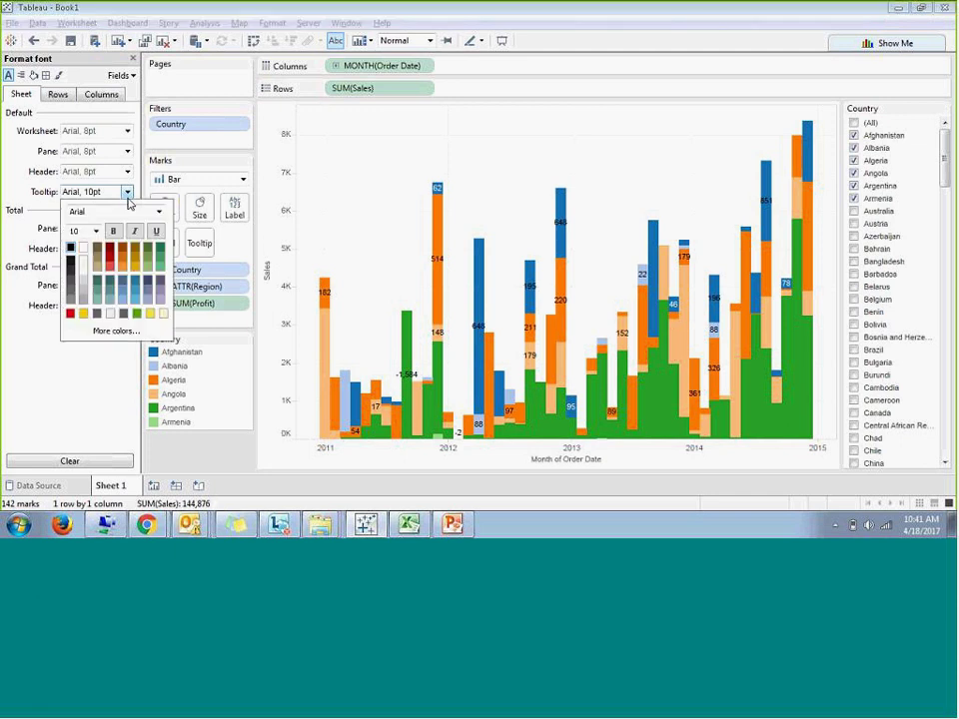
pyautogui.click(162, 256)
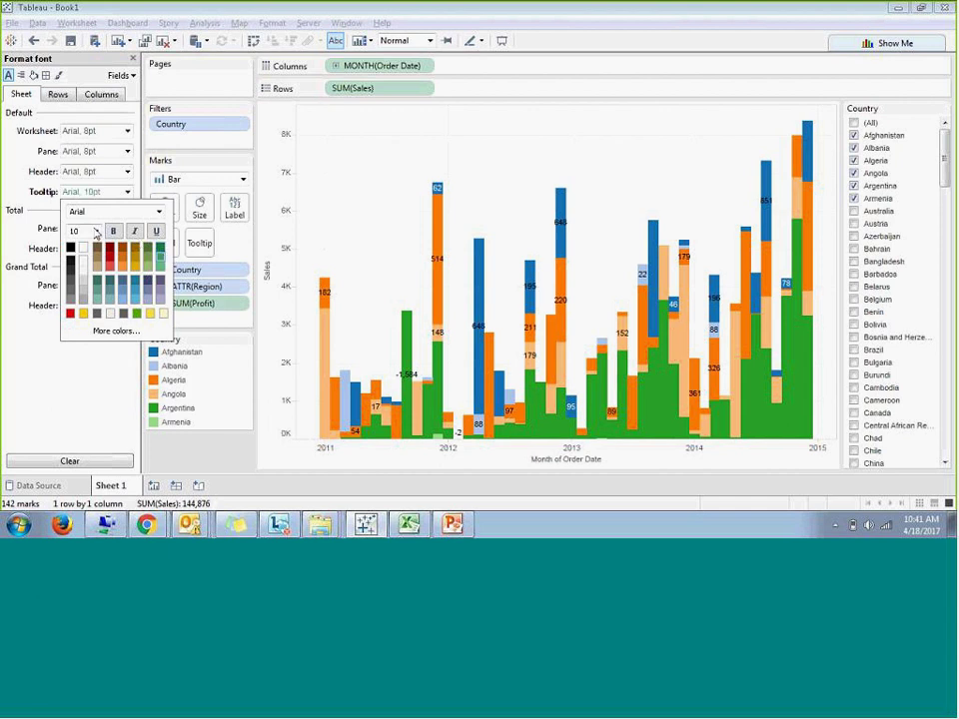
pyautogui.click(115, 232)
pyautogui.click(96, 231)
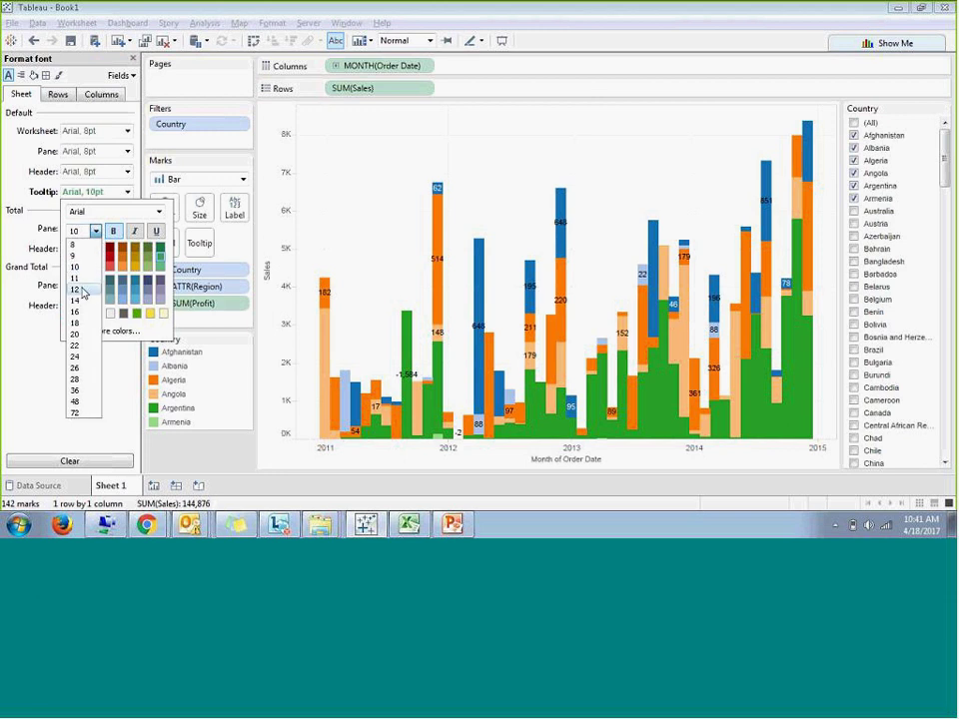
pyautogui.click(83, 290)
pyautogui.click(205, 462)
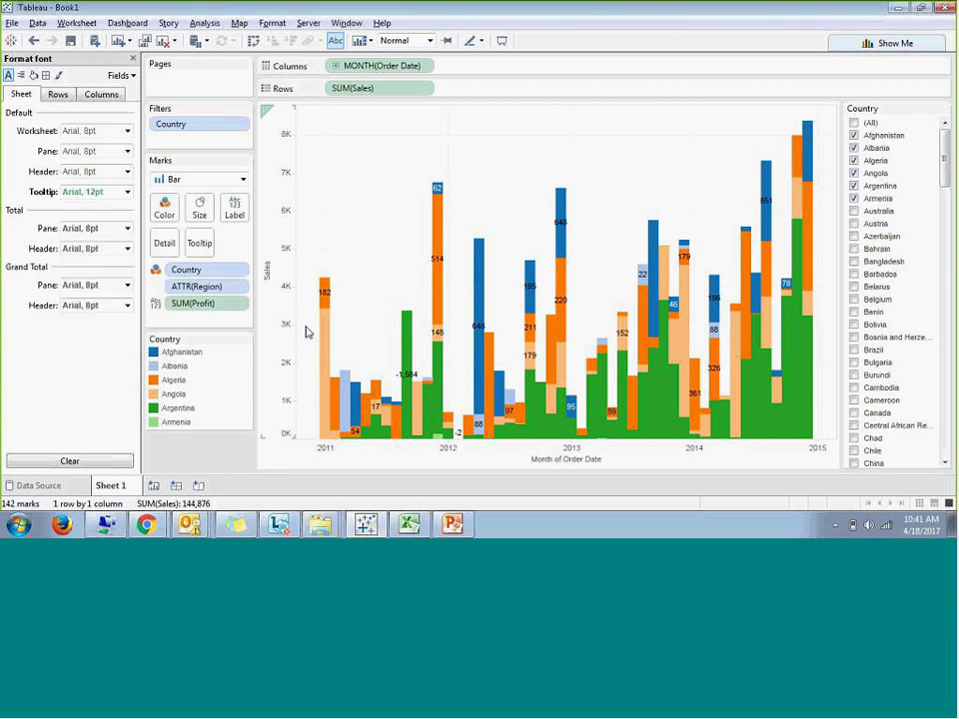
pyautogui.moveTo(325, 305)
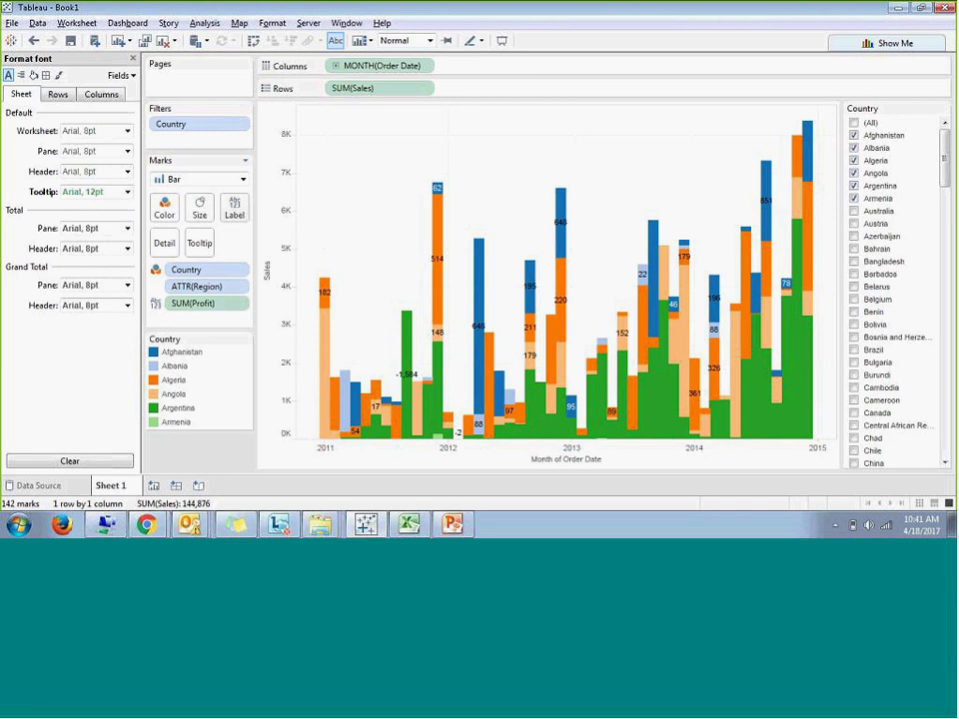
# - Make the profit labels on the bars bold and 12 pt, and close the font formatting settings
pyautogui.click(234, 208)
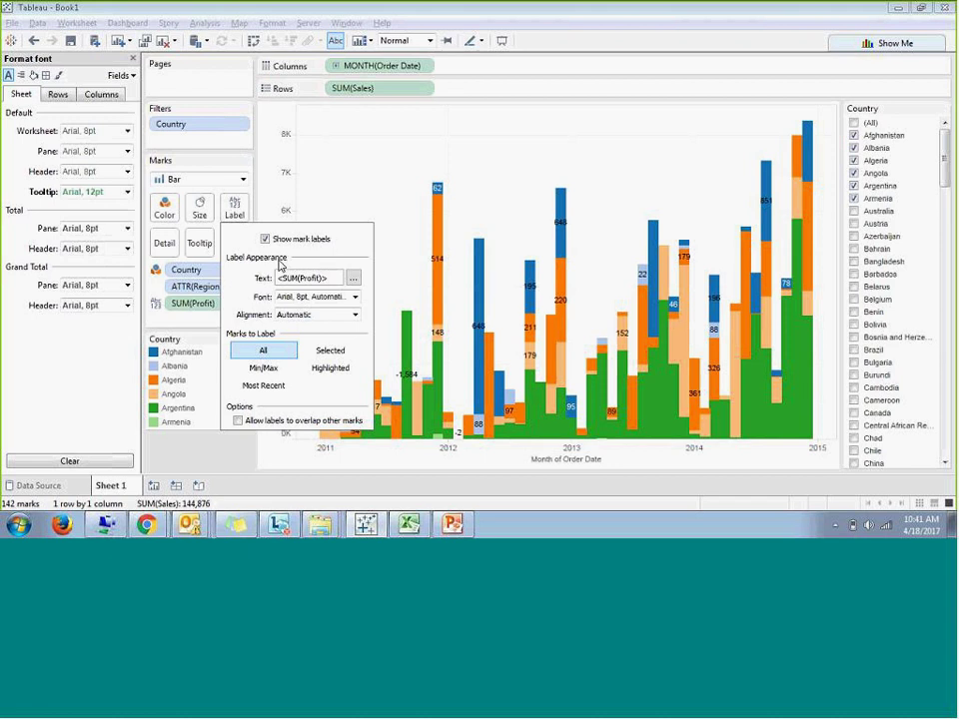
pyautogui.click(354, 298)
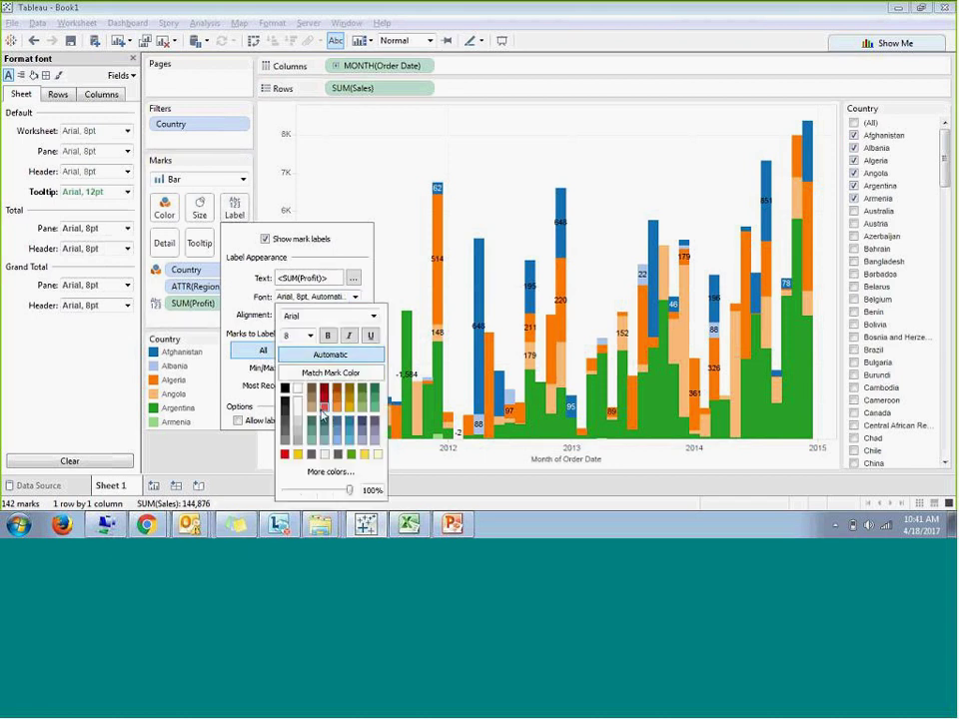
pyautogui.click(311, 335)
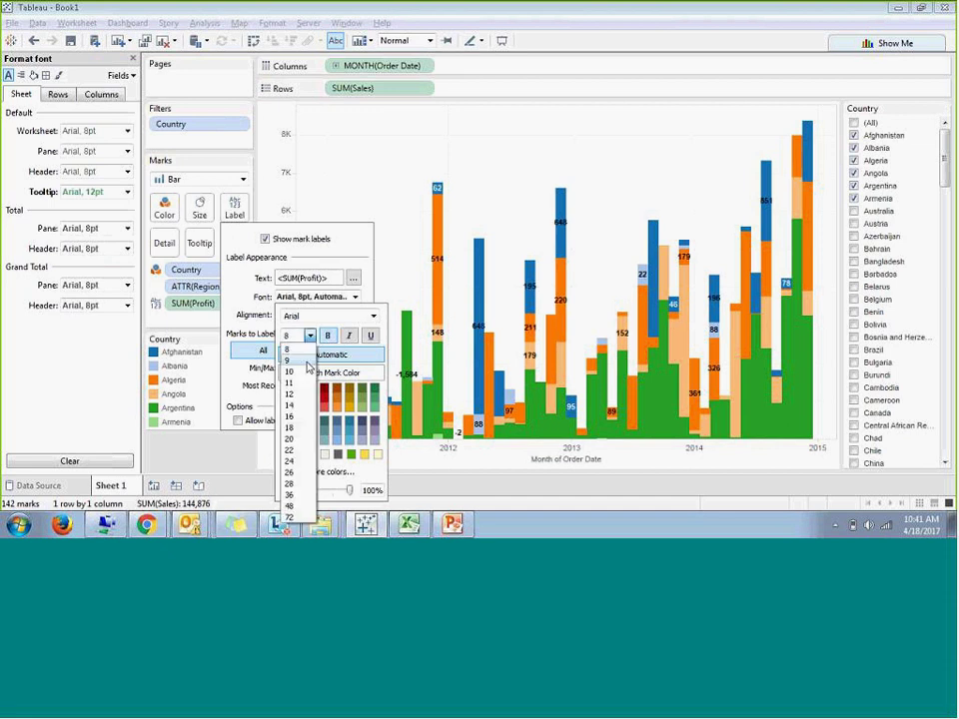
pyautogui.click(306, 395)
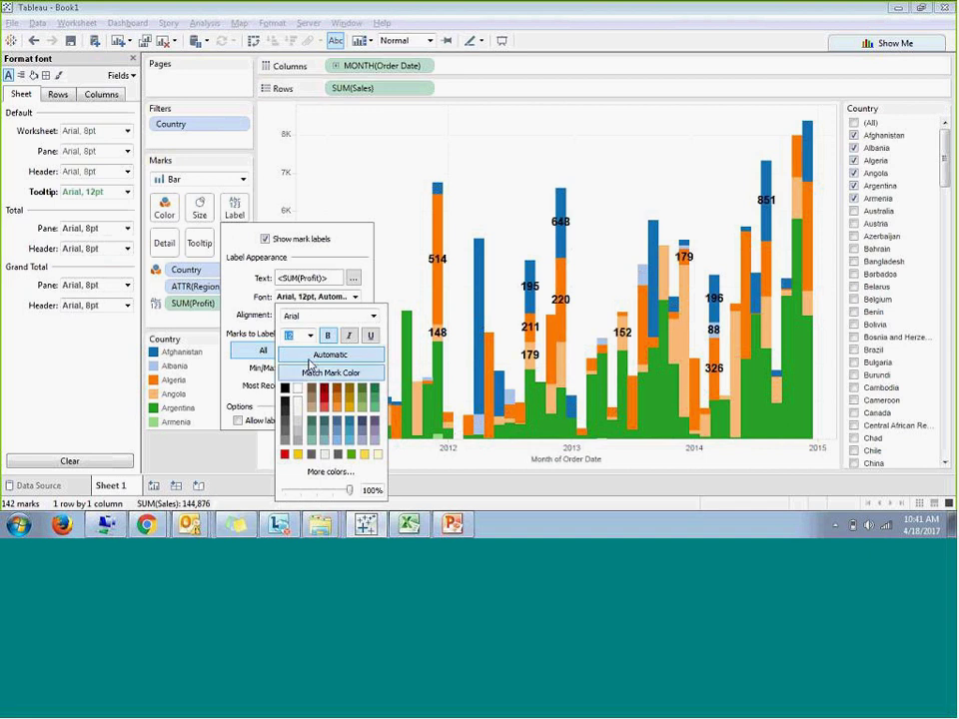
pyautogui.click(389, 272)
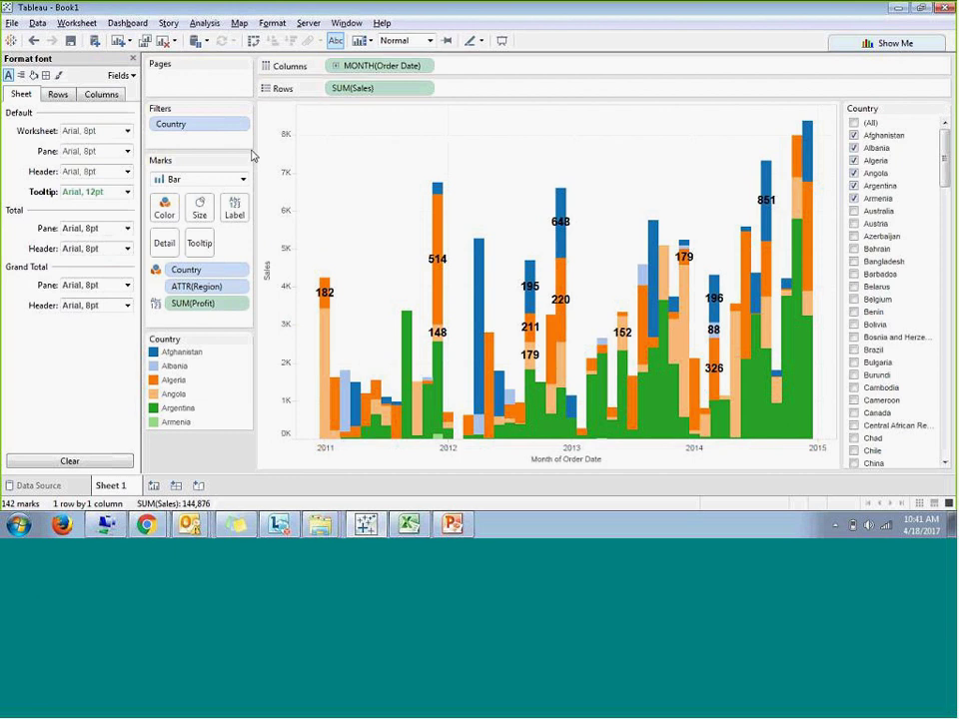
pyautogui.click(133, 60)
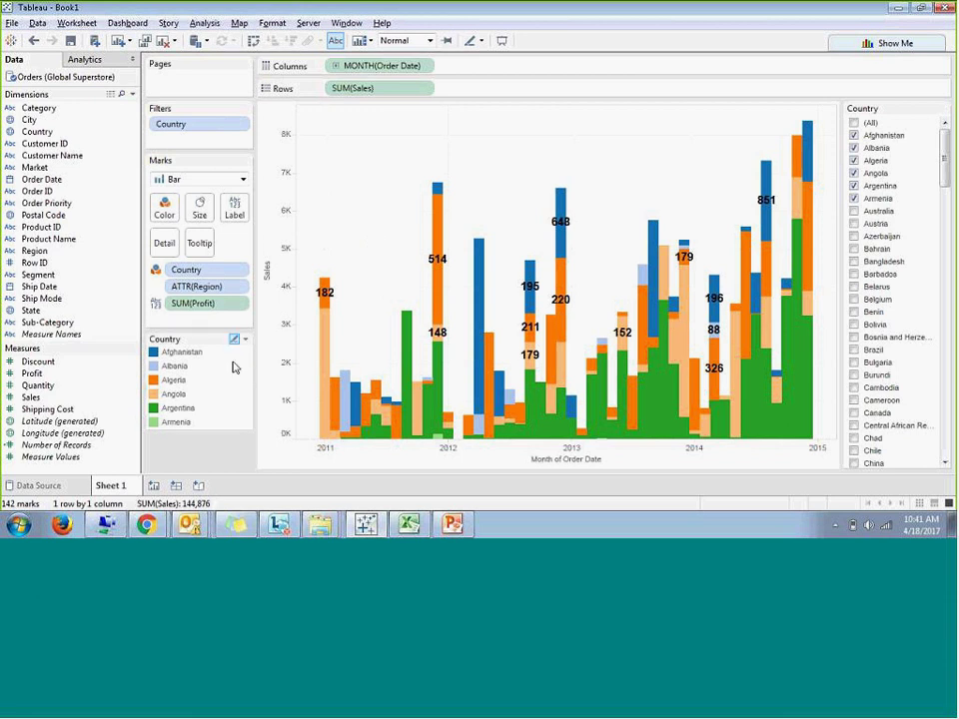
# - Create a new worksheet and plot Country as points on a world map, zoomed to show all countries
pyautogui.click(151, 487)
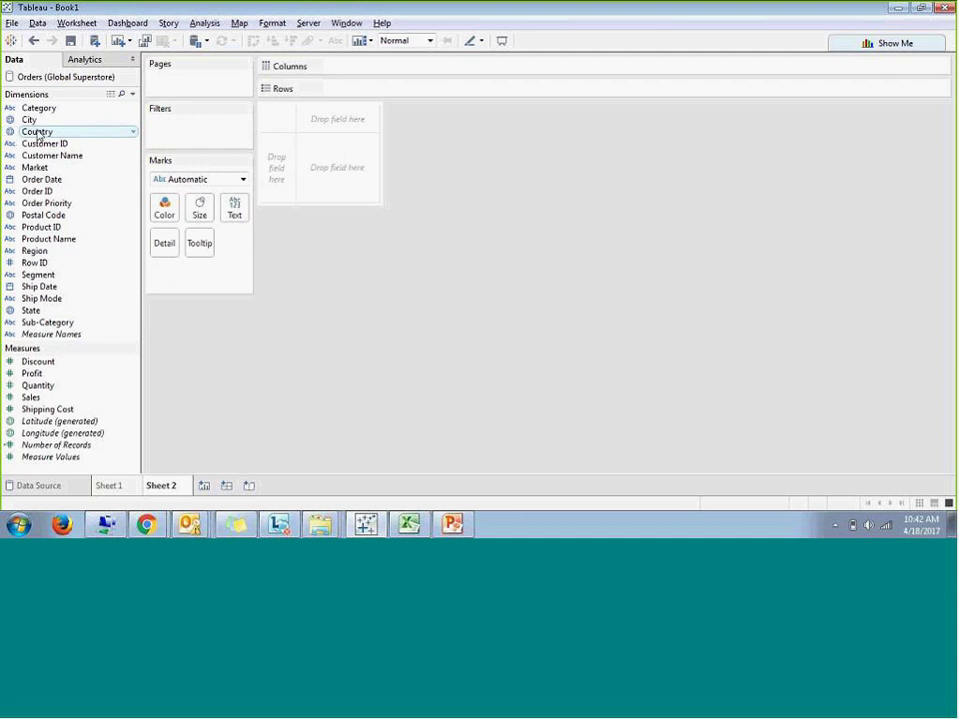
pyautogui.click(40, 133)
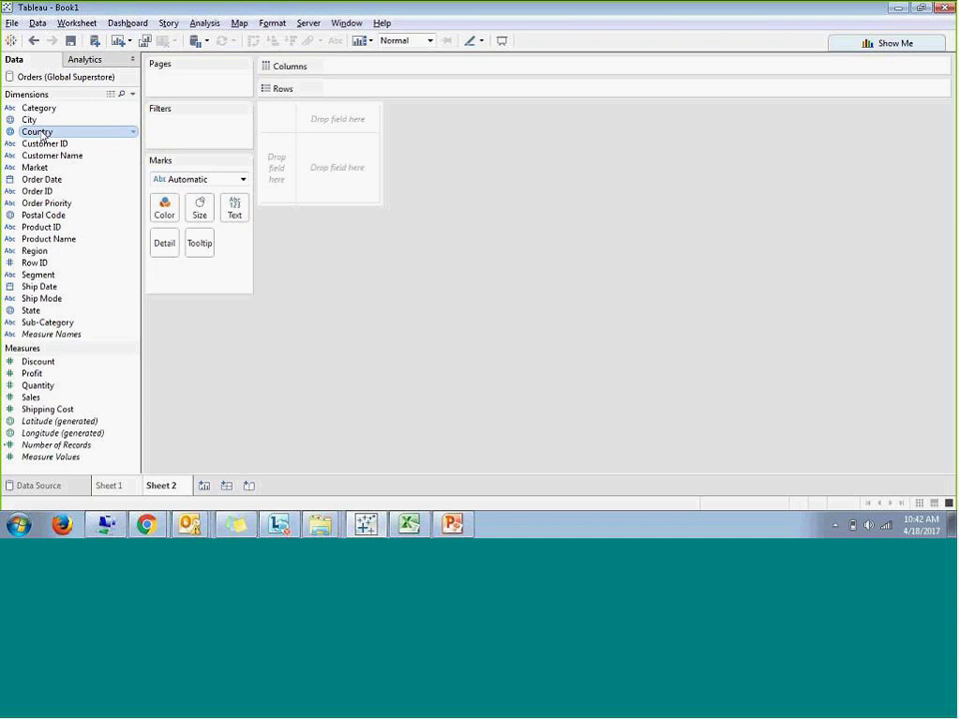
pyautogui.doubleClick(40, 133)
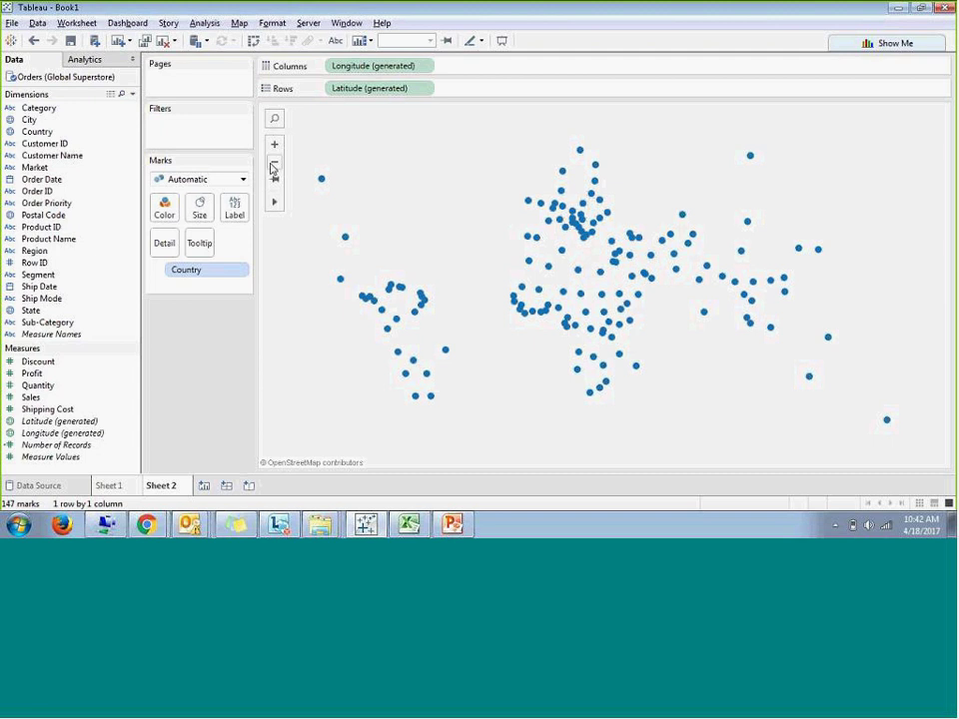
pyautogui.click(275, 163)
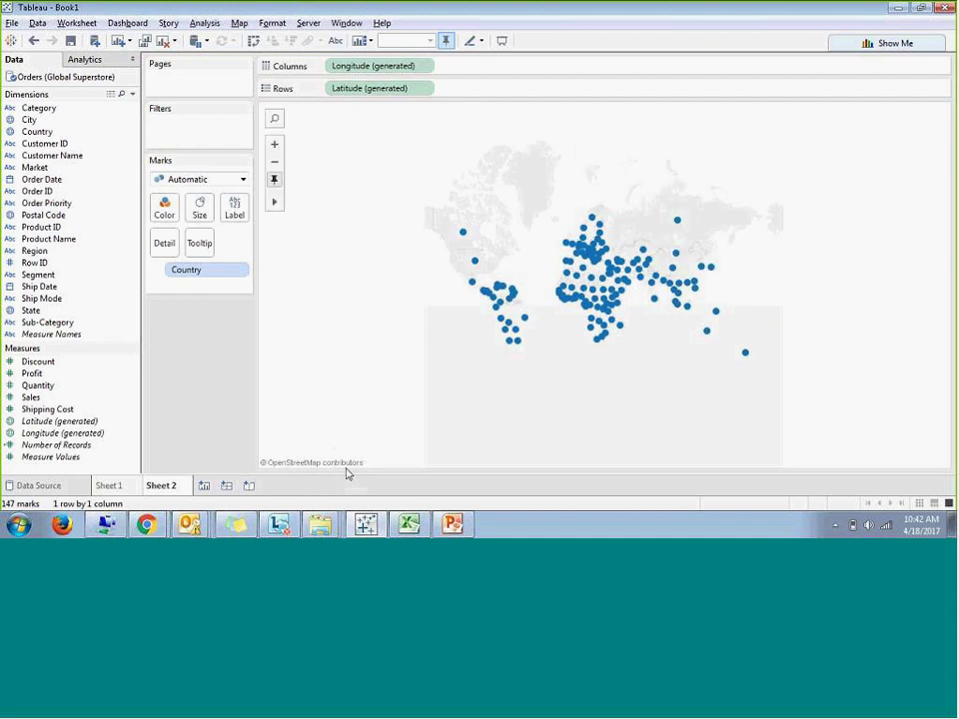
pyautogui.click(274, 146)
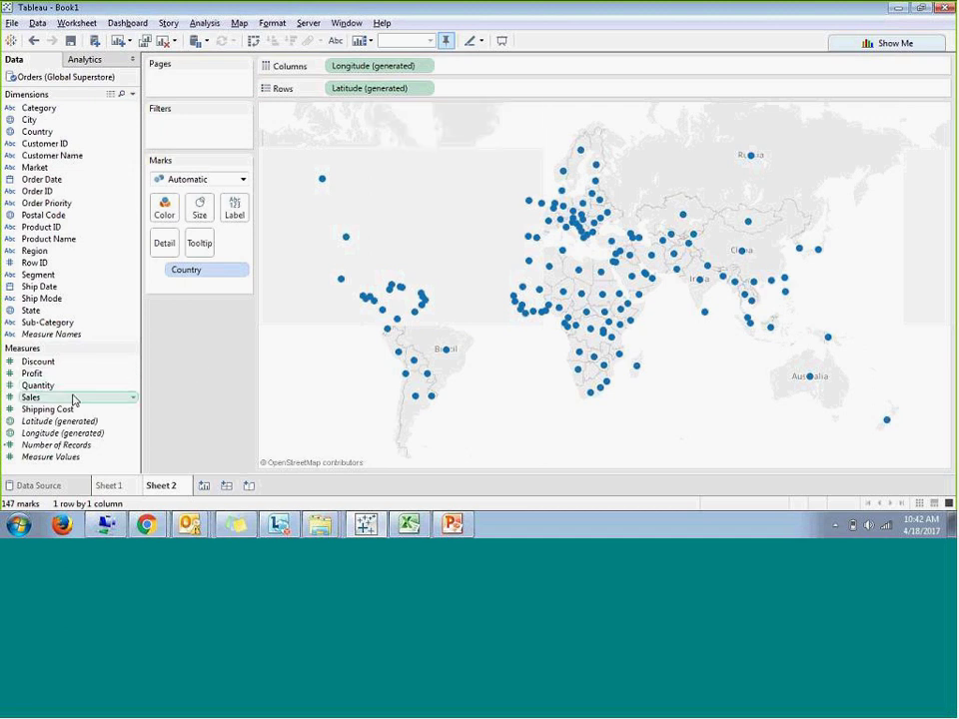
# - Size the country points on the map by Sales and inspect the details of India
pyautogui.moveTo(72, 400); pyautogui.dragTo(202, 221)
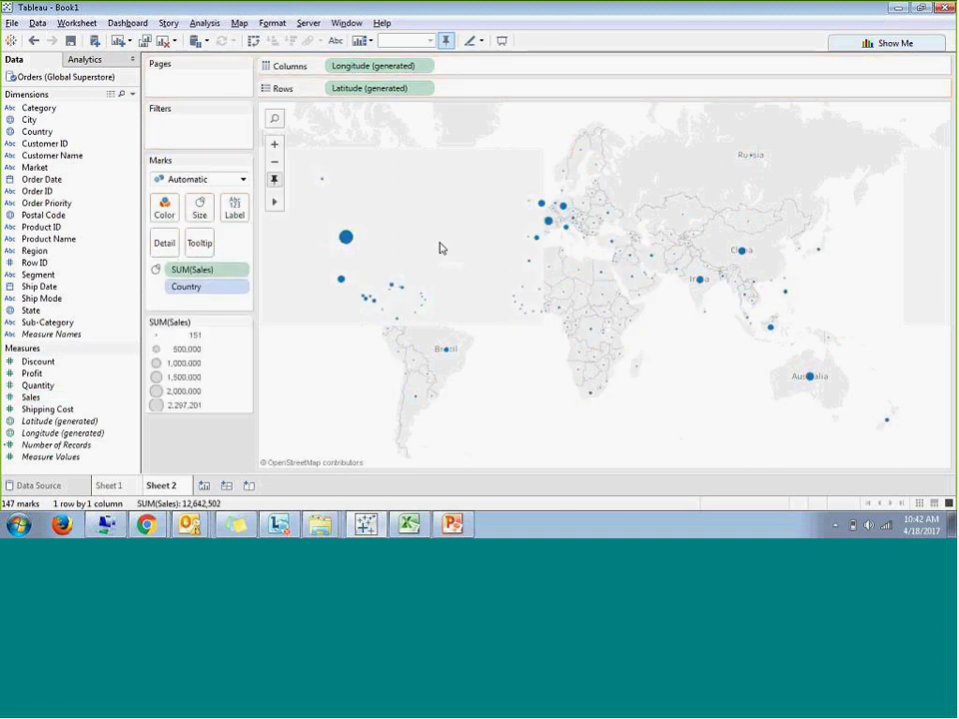
pyautogui.moveTo(633, 277)
pyautogui.moveTo(703, 286)
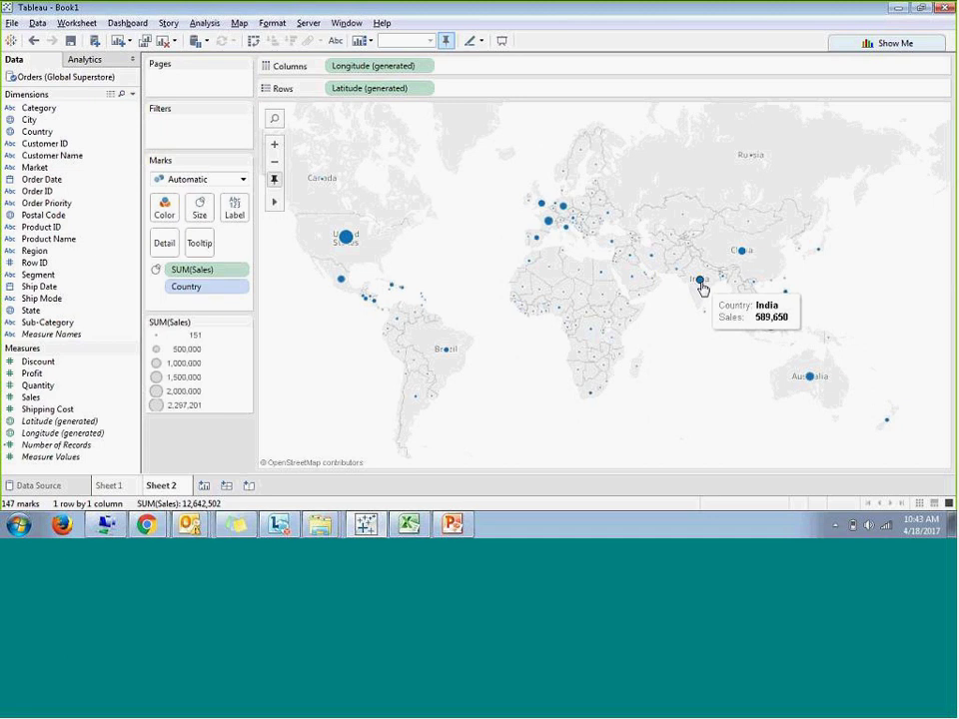
# - Color the country points on the map by Region
pyautogui.moveTo(346, 244)
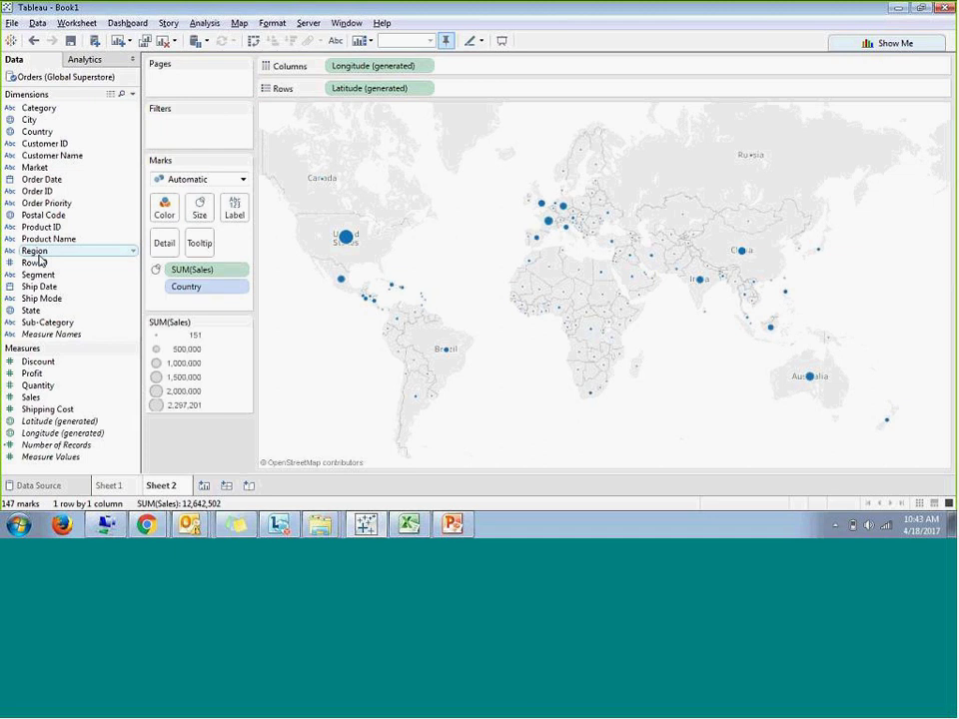
pyautogui.moveTo(50, 251); pyautogui.dragTo(166, 217)
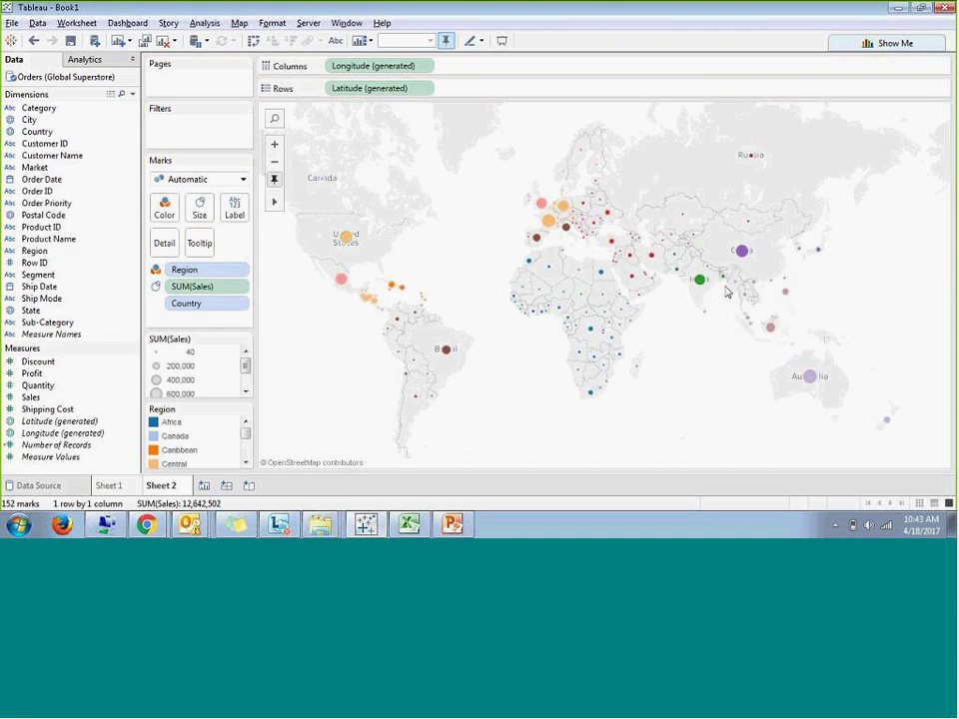
pyautogui.moveTo(679, 267)
pyautogui.moveTo(561, 219)
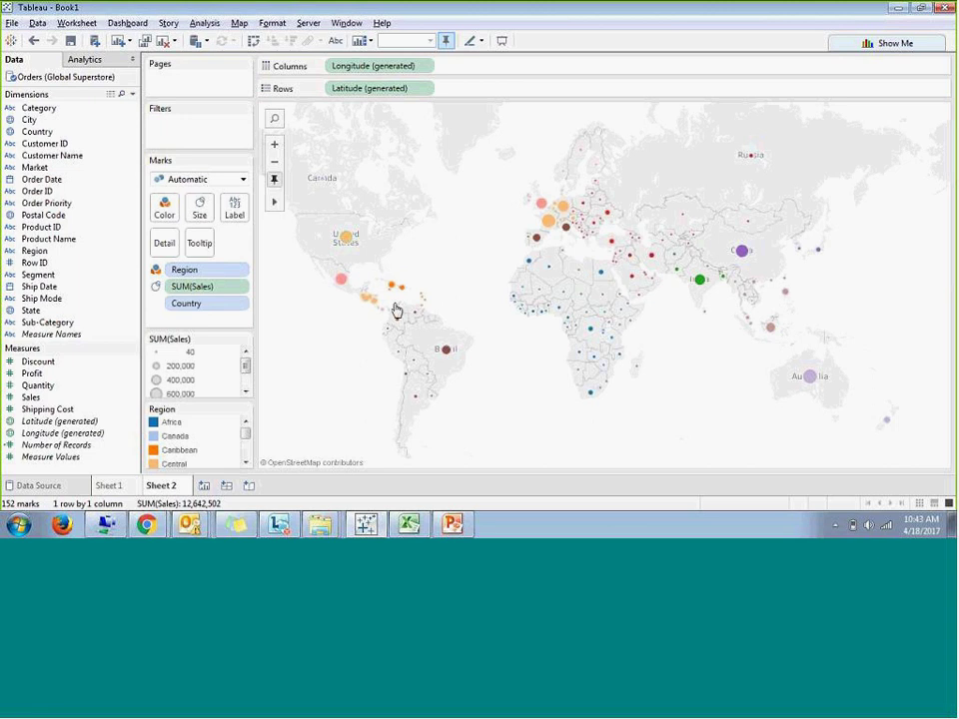
# - Create a new dashboard containing Sheet 1, with the Sheet 2 map placed above it
pyautogui.click(224, 486)
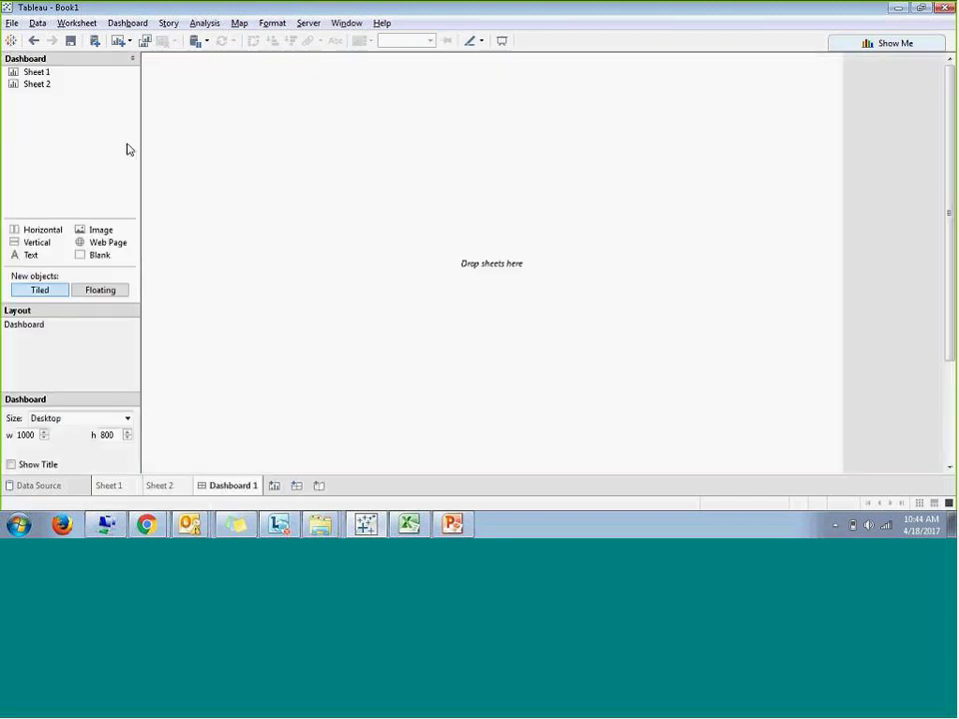
pyautogui.moveTo(52, 76); pyautogui.dragTo(227, 97)
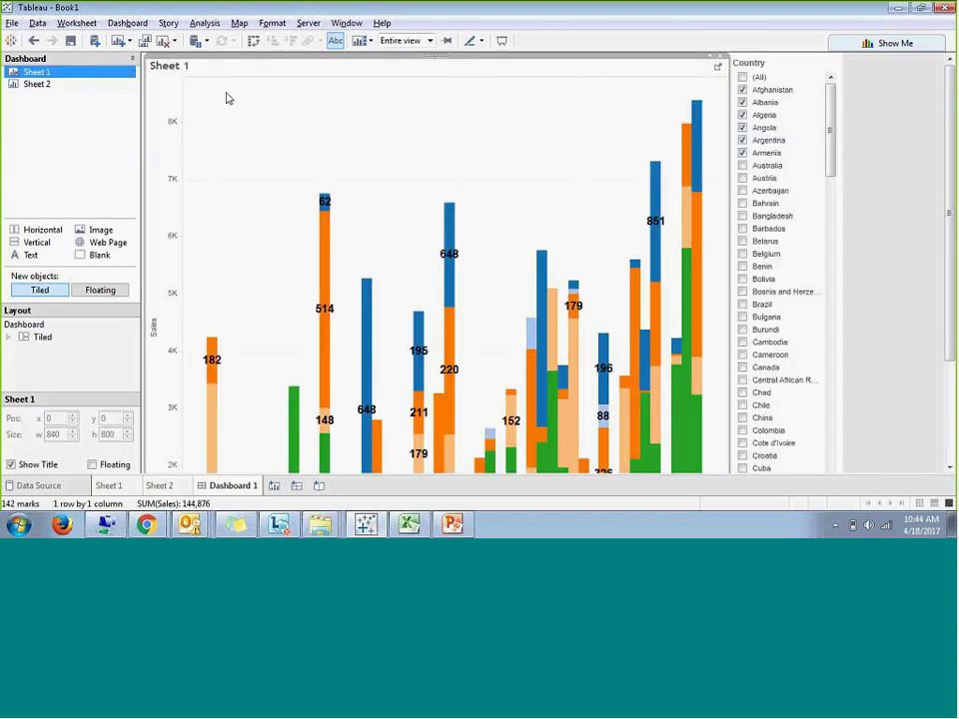
pyautogui.moveTo(52, 84); pyautogui.dragTo(327, 120)
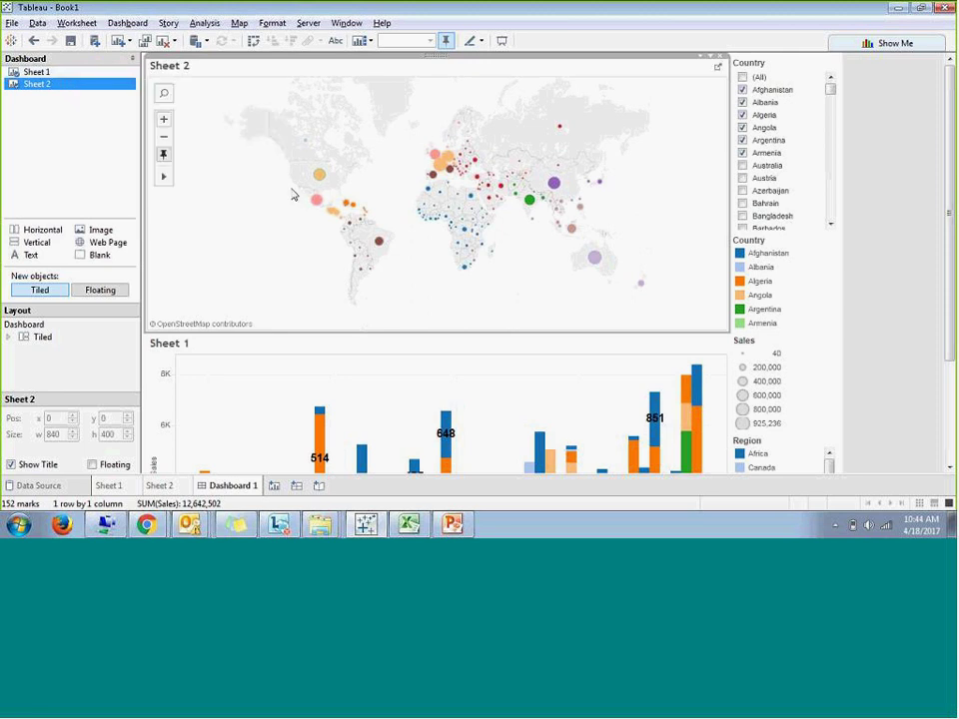
# - Set the dashboard size to Automatic
pyautogui.click(884, 287)
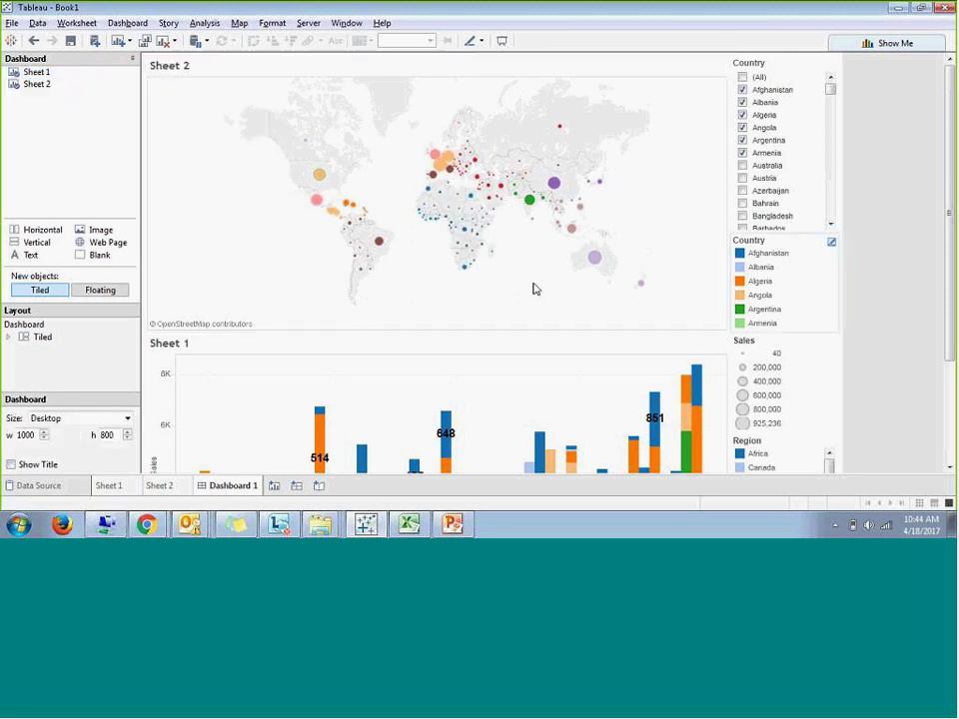
pyautogui.click(74, 425)
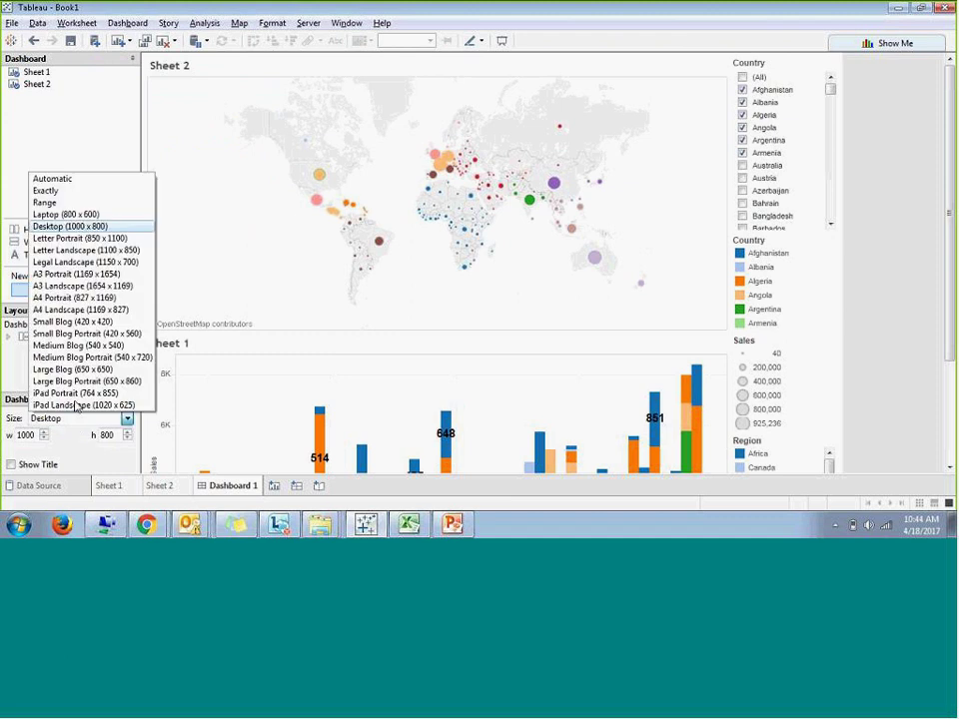
pyautogui.click(83, 180)
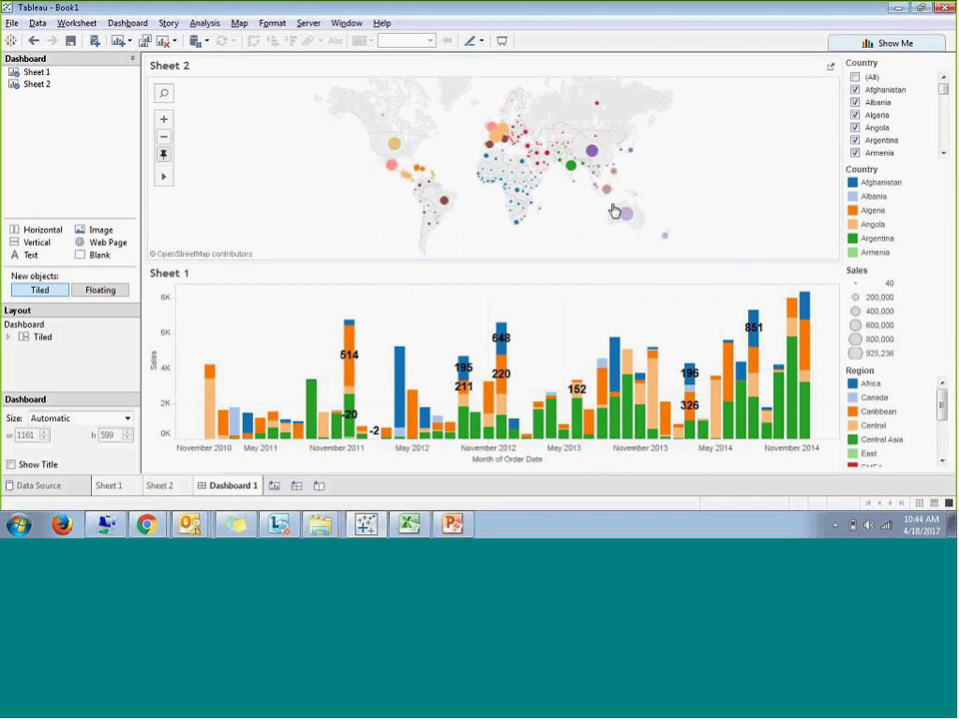
# - Remove the Country color legend and the Sales size legend from the dashboard
pyautogui.click(757, 195)
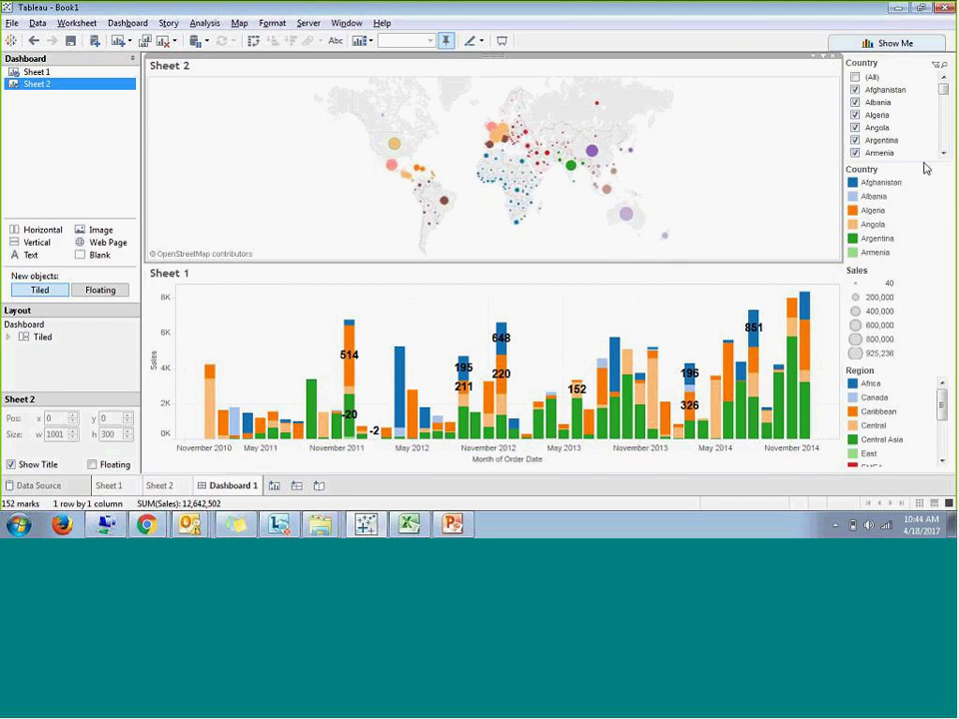
pyautogui.click(914, 229)
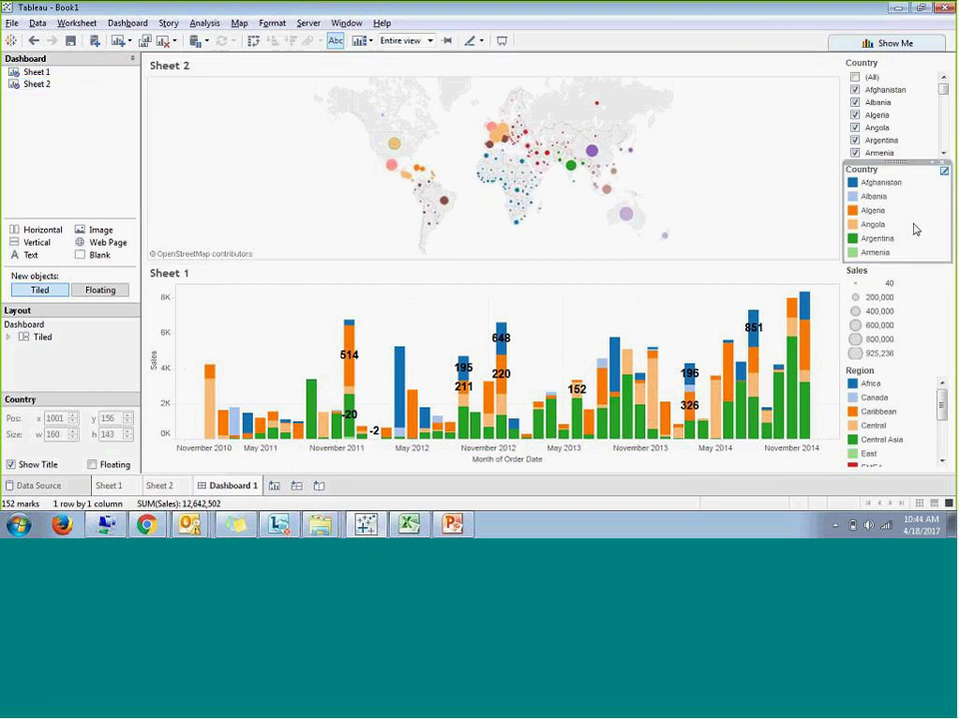
pyautogui.click(942, 168)
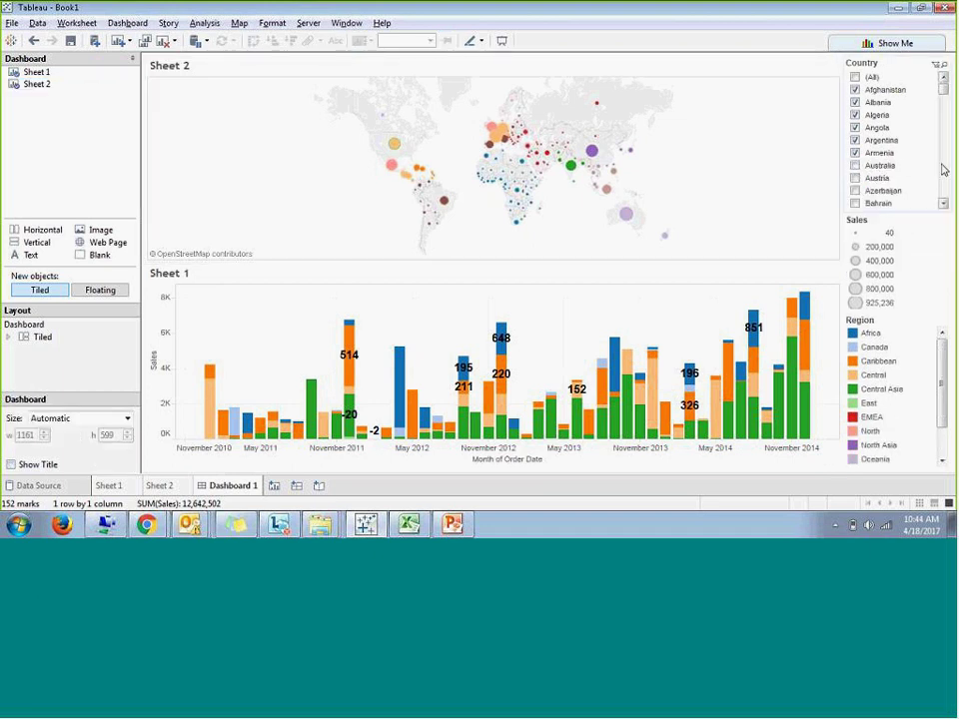
pyautogui.click(943, 233)
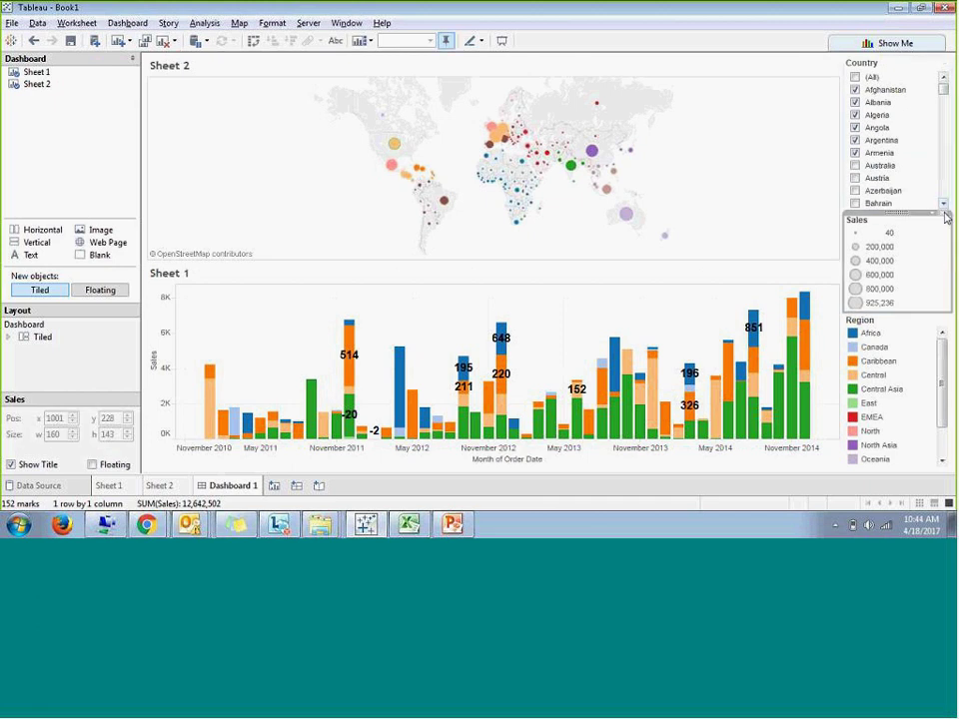
pyautogui.click(941, 213)
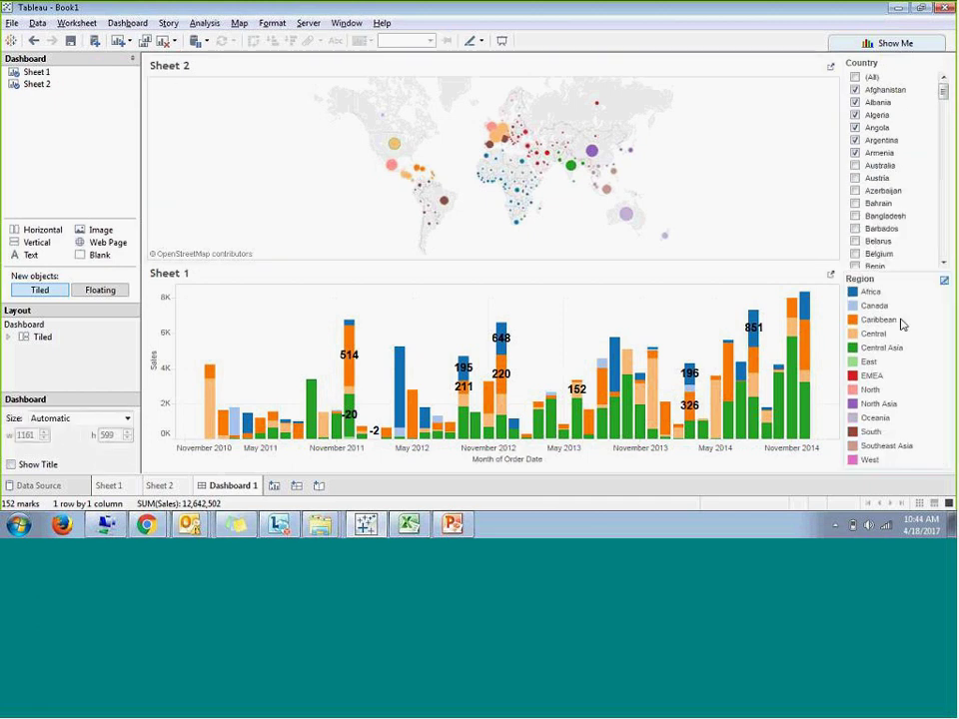
pyautogui.click(711, 214)
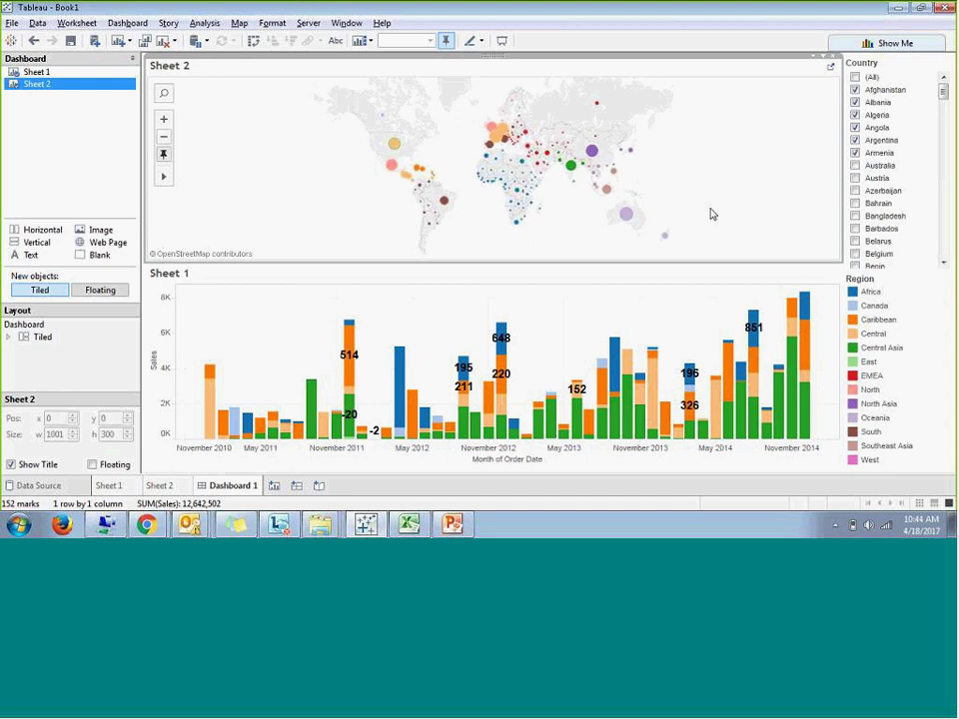
# - Add a dashboard filter action from Sheet 1 to Sheet 2 that runs on Select and shows all values when the selection is cleared
pyautogui.moveTo(669, 249)
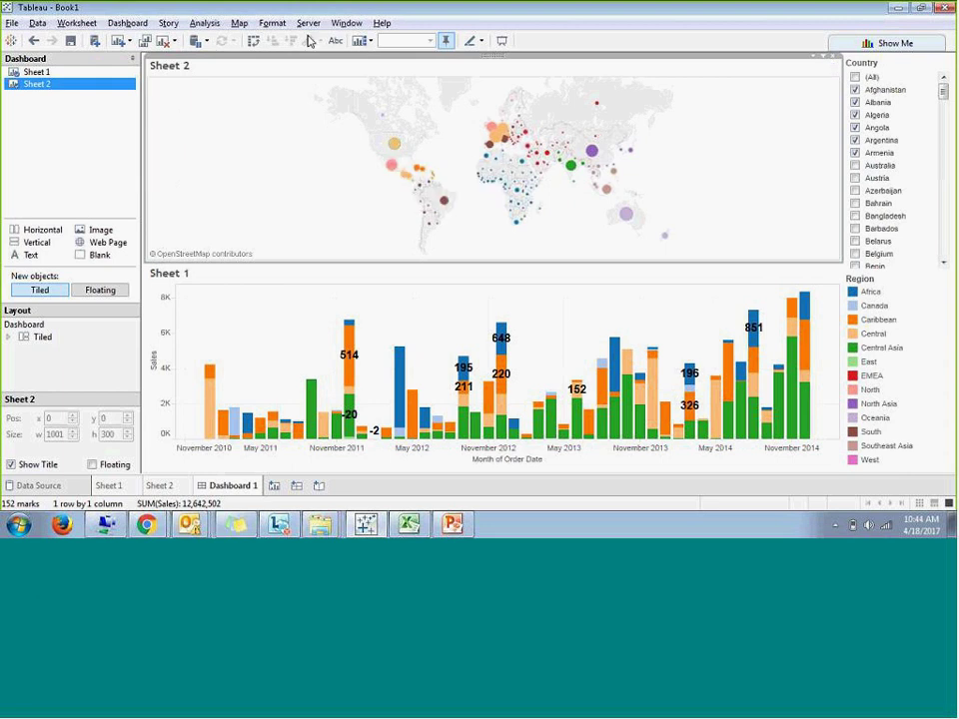
pyautogui.click(142, 23)
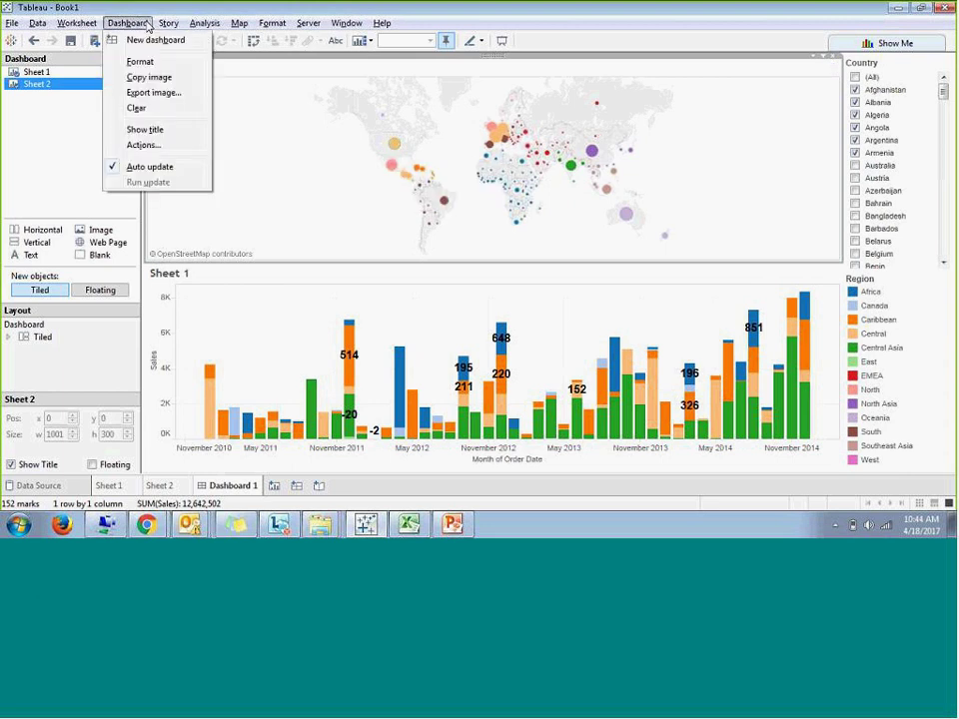
pyautogui.click(142, 148)
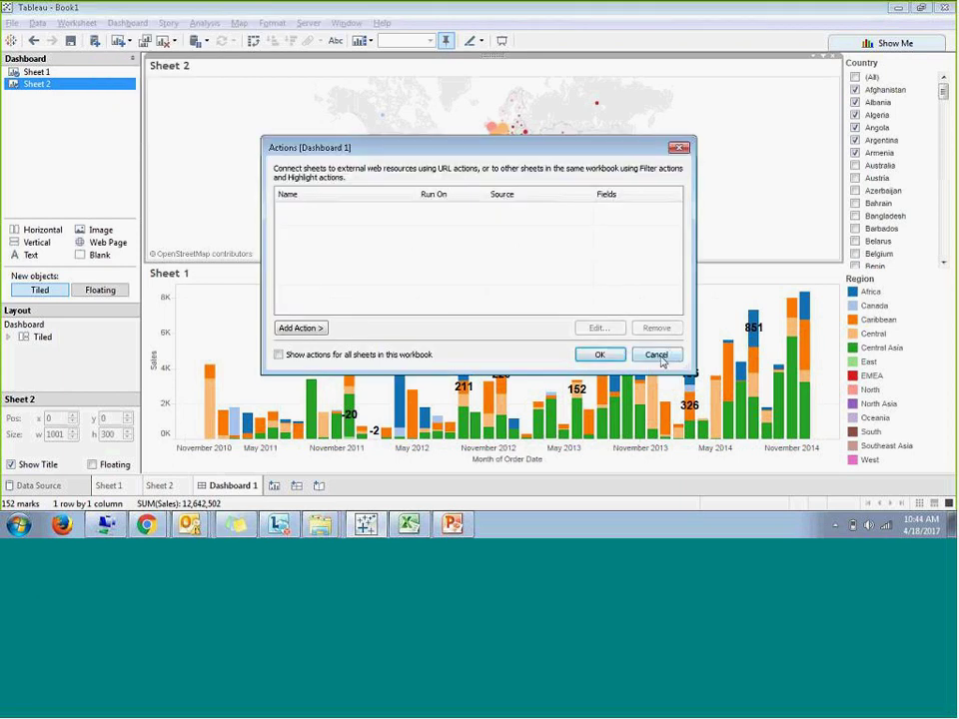
pyautogui.click(318, 329)
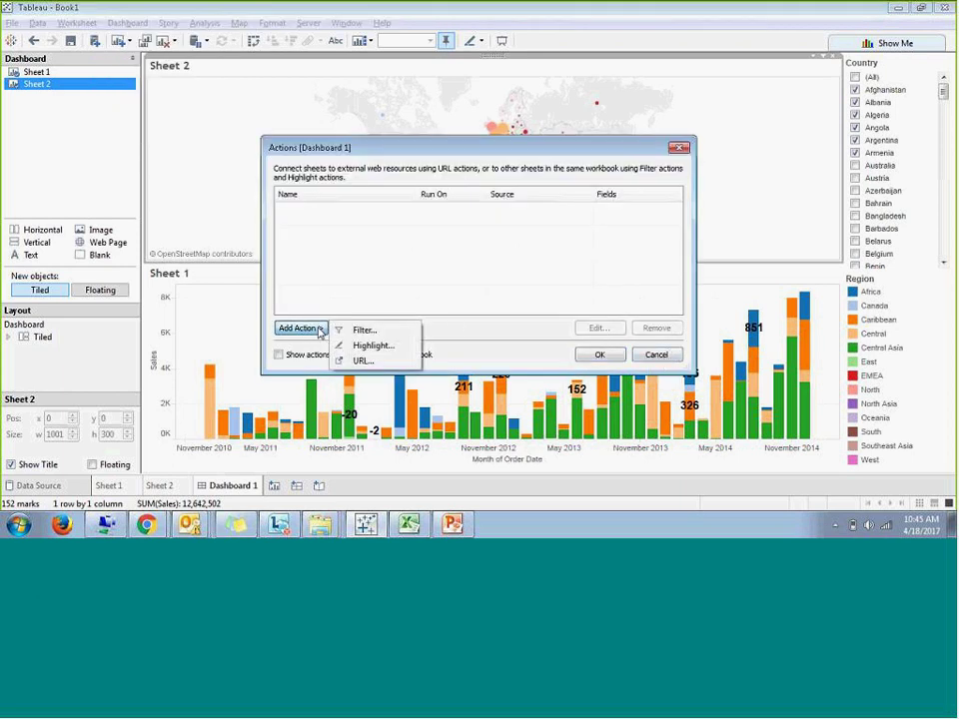
pyautogui.click(363, 329)
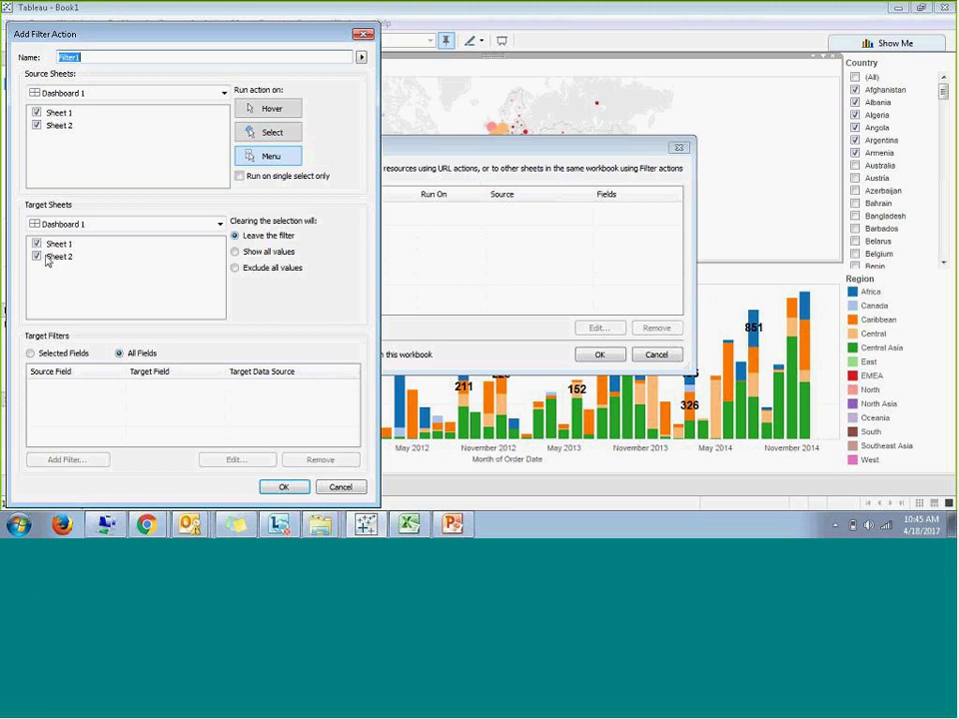
pyautogui.click(37, 125)
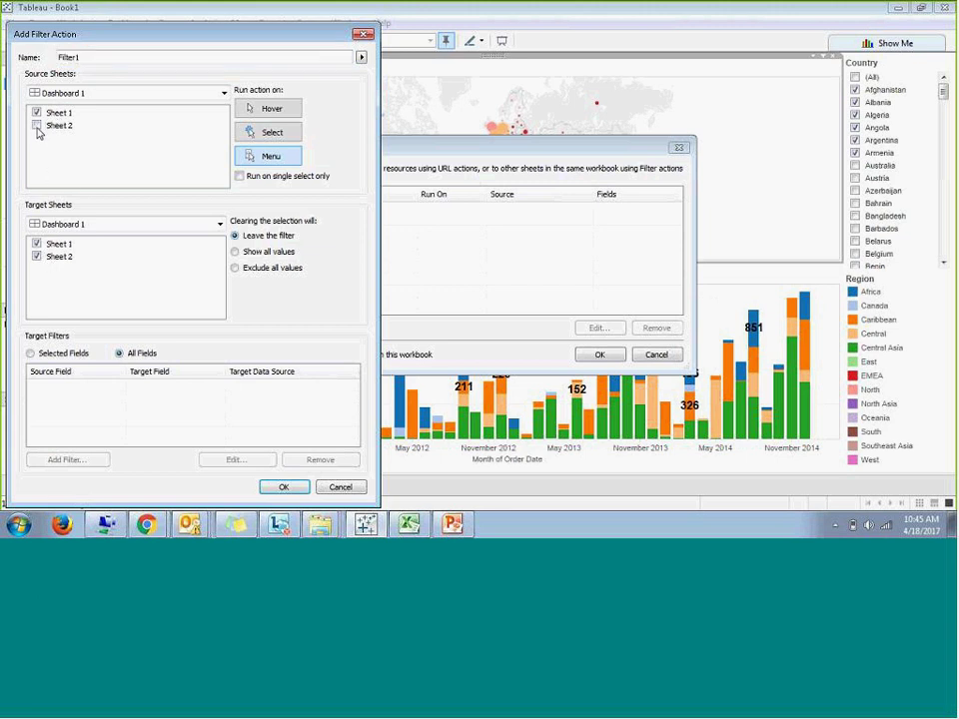
pyautogui.click(38, 243)
pyautogui.click(265, 136)
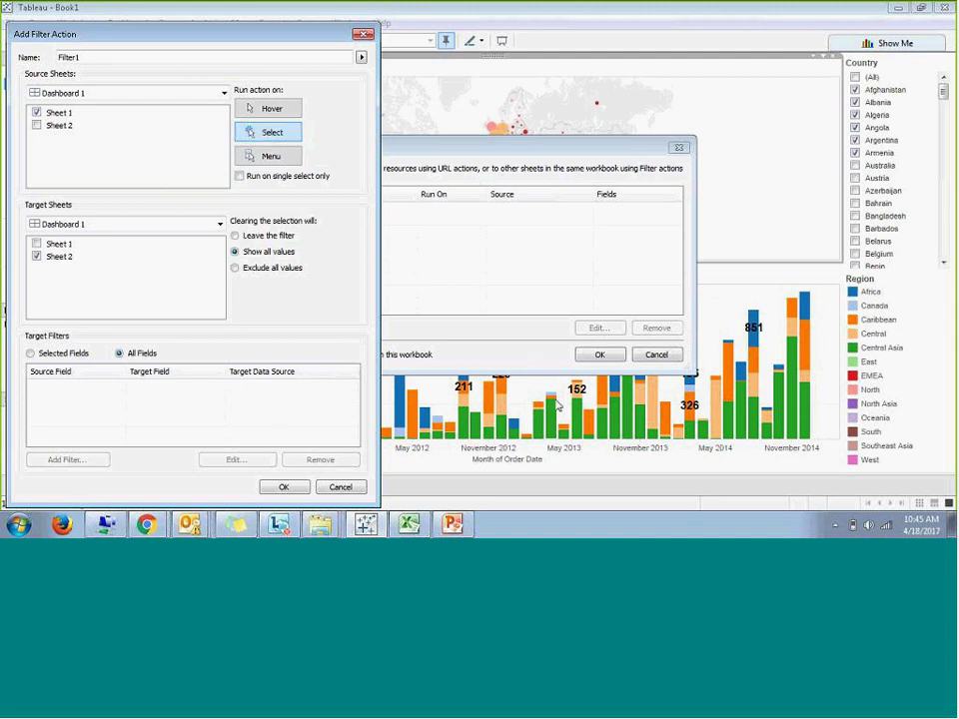
pyautogui.click(283, 488)
pyautogui.click(597, 355)
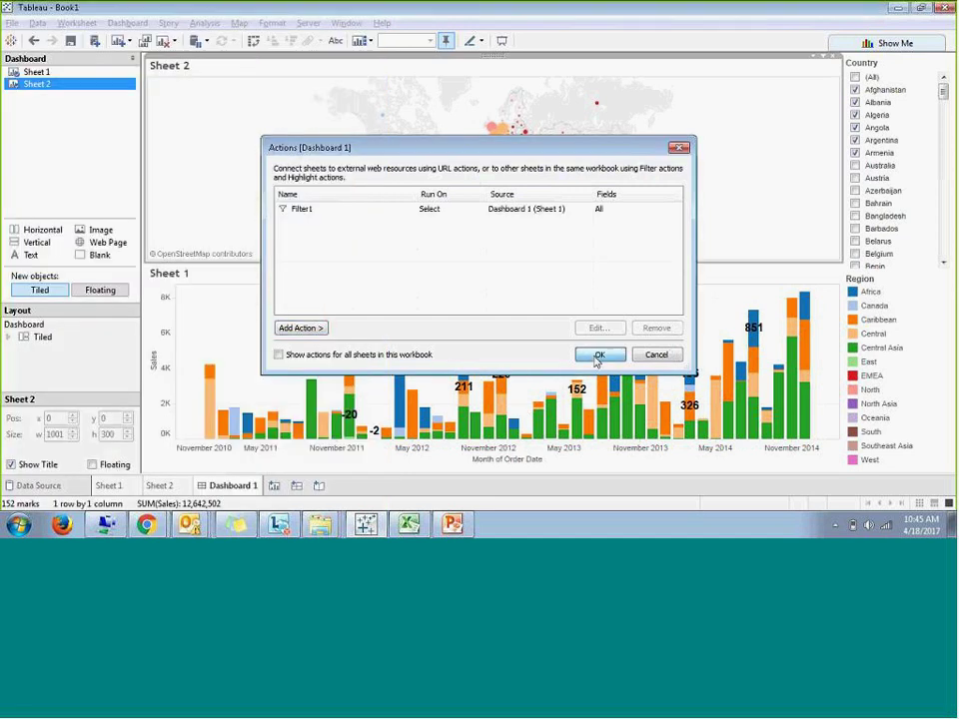